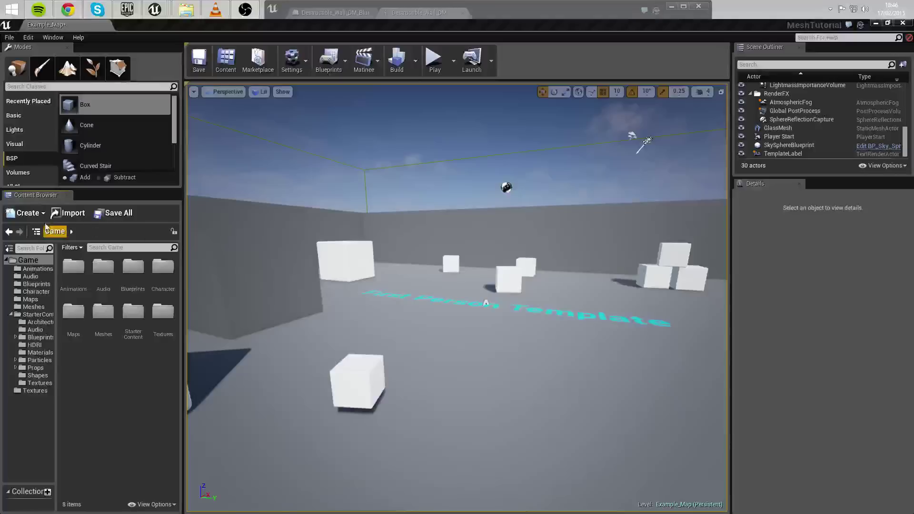
Place an additive Box brush with the M_Metal_Steel material on the floor in the gap between the two wall segments
{"action": "right_click", "coordinate": [425, 272]}
{"action": "right_click_drag", "start_coordinate": [477, 257], "coordinate": [447, 286]}
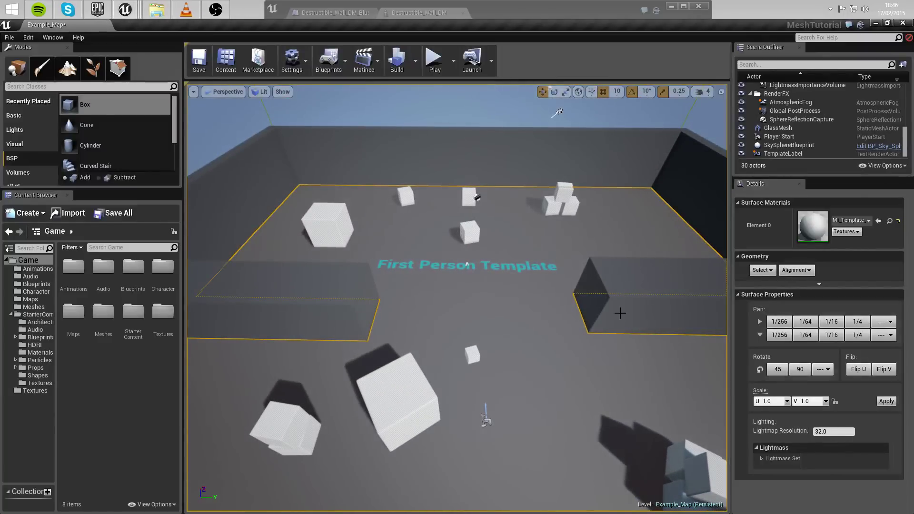
{"action": "left_click", "coordinate": [395, 271]}
{"action": "mouse_move", "coordinate": [394, 272]}
{"action": "right_mouse_down"}
{"action": "mouse_move", "coordinate": [338, 267]}
{"action": "mouse_move", "coordinate": [343, 295]}
{"action": "mouse_move", "coordinate": [428, 343]}
{"action": "mouse_move", "coordinate": [435, 310]}
{"action": "right_mouse_up"}
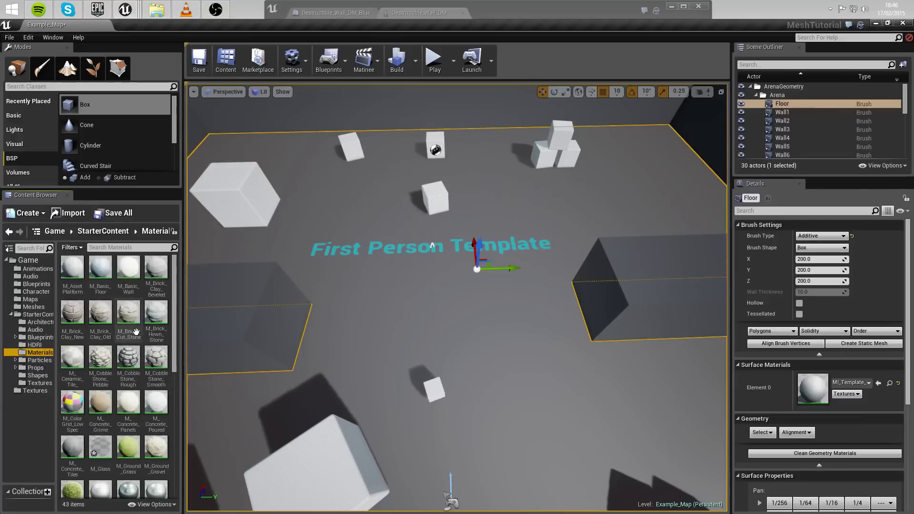
{"action": "scroll", "coordinate": [143, 357], "scroll_direction": "down", "scroll_amount": 5}
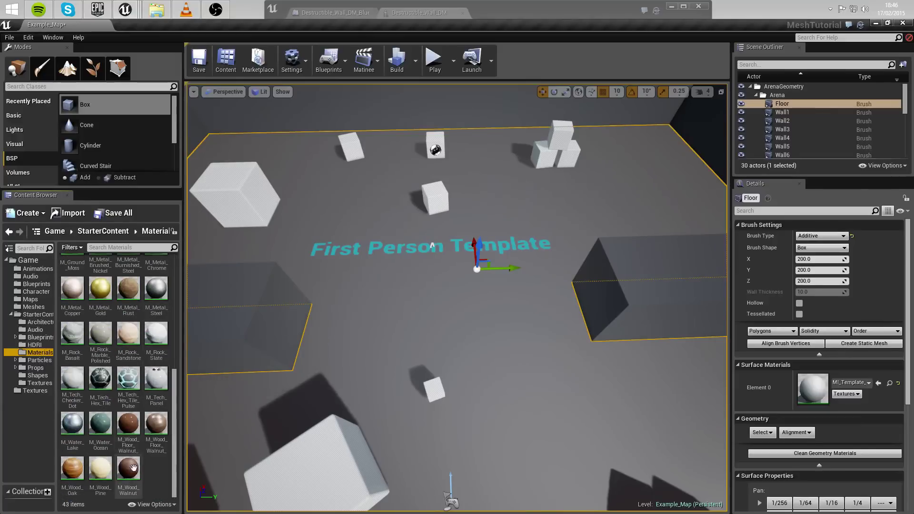
{"action": "scroll", "coordinate": [81, 308], "scroll_direction": "up", "scroll_amount": 2}
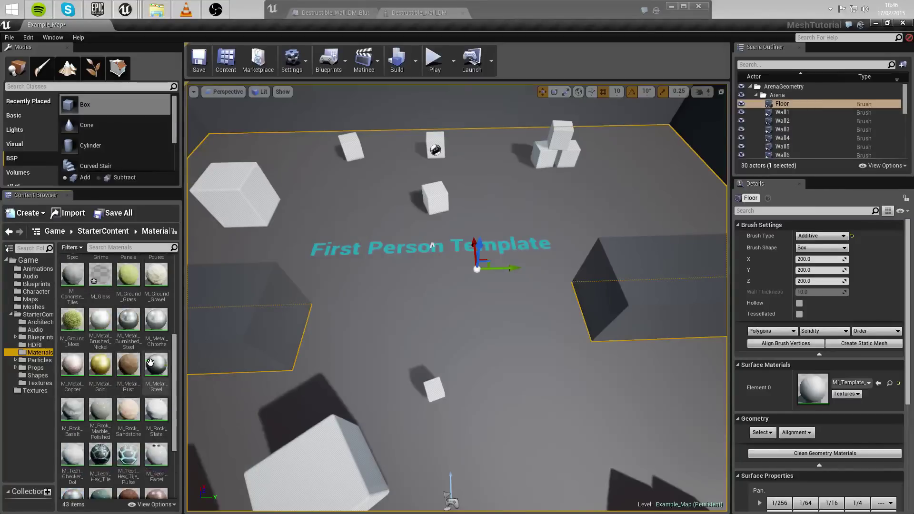
{"action": "left_click", "coordinate": [157, 386]}
{"action": "mouse_move", "coordinate": [71, 111]}
{"action": "left_mouse_down"}
{"action": "mouse_move", "coordinate": [467, 278]}
{"action": "mouse_move", "coordinate": [433, 311]}
{"action": "left_mouse_up"}
{"action": "mouse_move", "coordinate": [433, 311]}
{"action": "right_mouse_down"}
{"action": "mouse_move", "coordinate": [364, 289]}
{"action": "mouse_move", "coordinate": [410, 311]}
{"action": "right_mouse_up"}
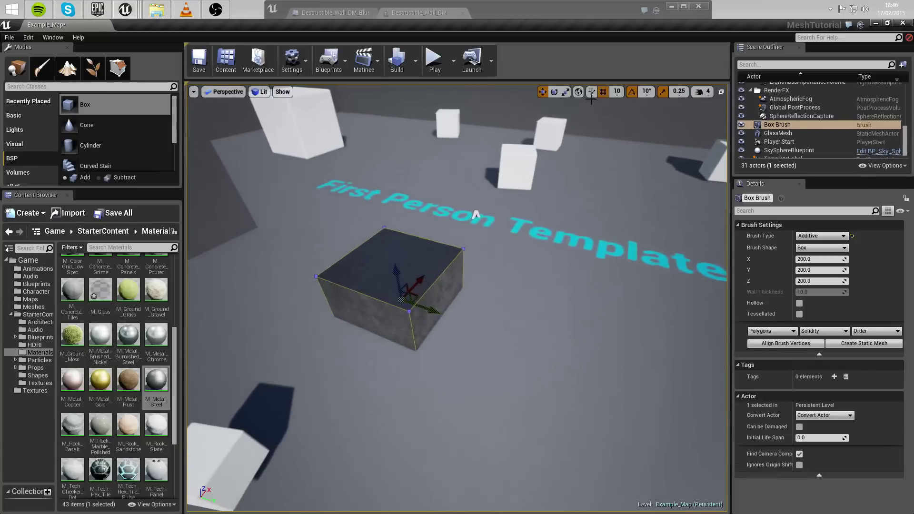
Stretch the box brush lengthwise along the Y axis and shift it to fill the gap between the two wall segments
{"action": "left_click", "coordinate": [566, 93]}
{"action": "mouse_move", "coordinate": [552, 307]}
{"action": "right_mouse_down"}
{"action": "mouse_move", "coordinate": [595, 308]}
{"action": "mouse_move", "coordinate": [552, 308]}
{"action": "right_mouse_up"}
{"action": "right_click_drag", "start_coordinate": [497, 271], "coordinate": [548, 272]}
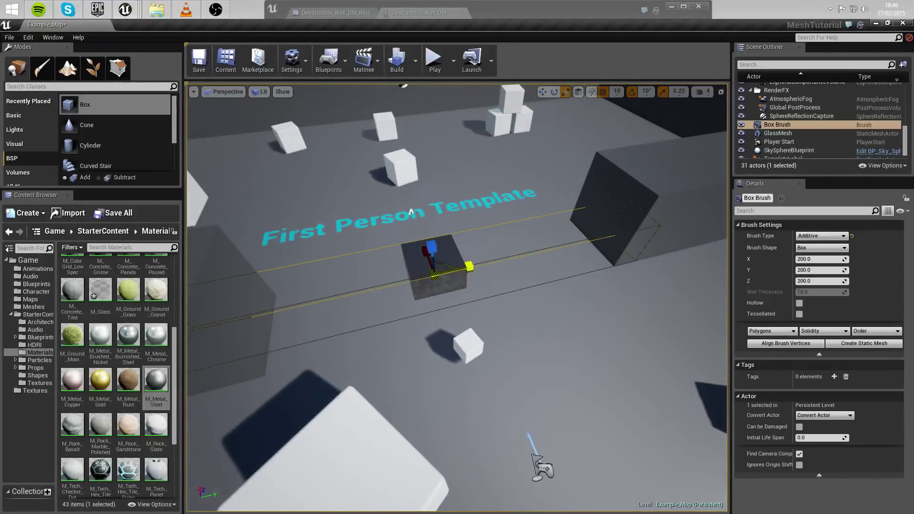
{"action": "mouse_move", "coordinate": [469, 266]}
{"action": "left_mouse_down"}
{"action": "mouse_move", "coordinate": [431, 236]}
{"action": "mouse_move", "coordinate": [431, 246]}
{"action": "mouse_move", "coordinate": [482, 266]}
{"action": "left_mouse_up"}
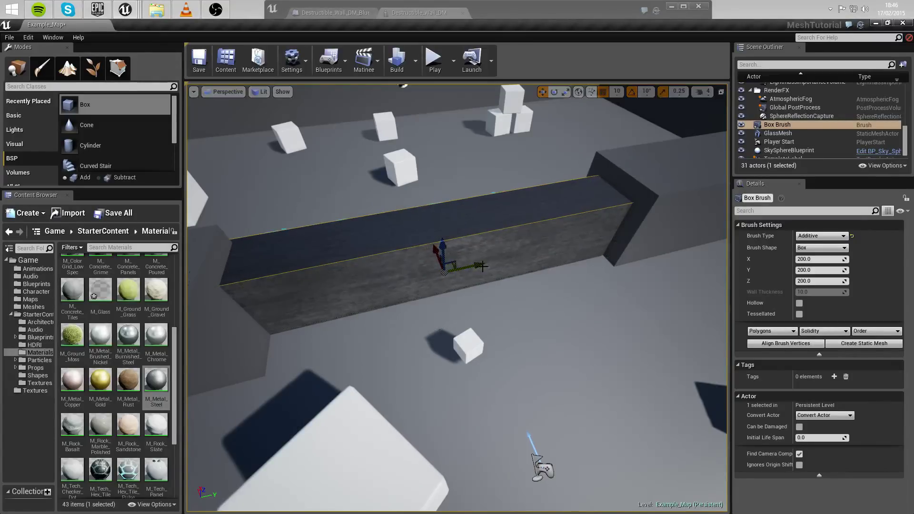
Shift the steel box brush to line it up with the adjoining wall segments
{"action": "mouse_move", "coordinate": [501, 303]}
{"action": "right_mouse_down"}
{"action": "mouse_move", "coordinate": [429, 267]}
{"action": "mouse_move", "coordinate": [493, 312]}
{"action": "mouse_move", "coordinate": [429, 329]}
{"action": "mouse_move", "coordinate": [409, 322]}
{"action": "right_mouse_up"}
{"action": "left_click", "coordinate": [450, 234]}
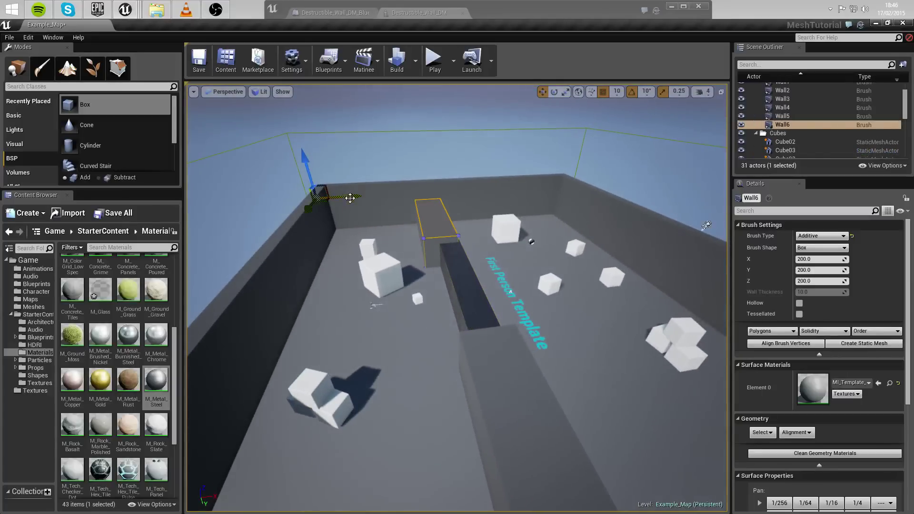
{"action": "left_click_drag", "start_coordinate": [355, 200], "coordinate": [358, 202]}
{"action": "mouse_move", "coordinate": [409, 293]}
{"action": "right_mouse_down"}
{"action": "mouse_move", "coordinate": [453, 286]}
{"action": "mouse_move", "coordinate": [458, 323]}
{"action": "mouse_move", "coordinate": [434, 284]}
{"action": "mouse_move", "coordinate": [462, 286]}
{"action": "right_mouse_up"}
{"action": "left_click", "coordinate": [410, 295]}
{"action": "left_click_drag", "start_coordinate": [381, 349], "coordinate": [388, 350]}
{"action": "right_click_drag", "start_coordinate": [401, 321], "coordinate": [357, 304]}
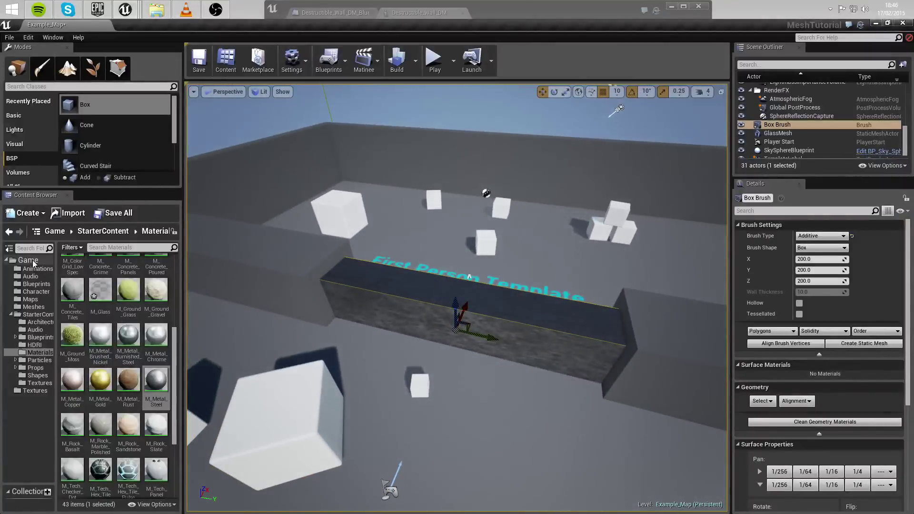
Convert the box brush into a static mesh named WallSM and enable its overridden lightmap resolution at 64
{"action": "left_click", "coordinate": [819, 356]}
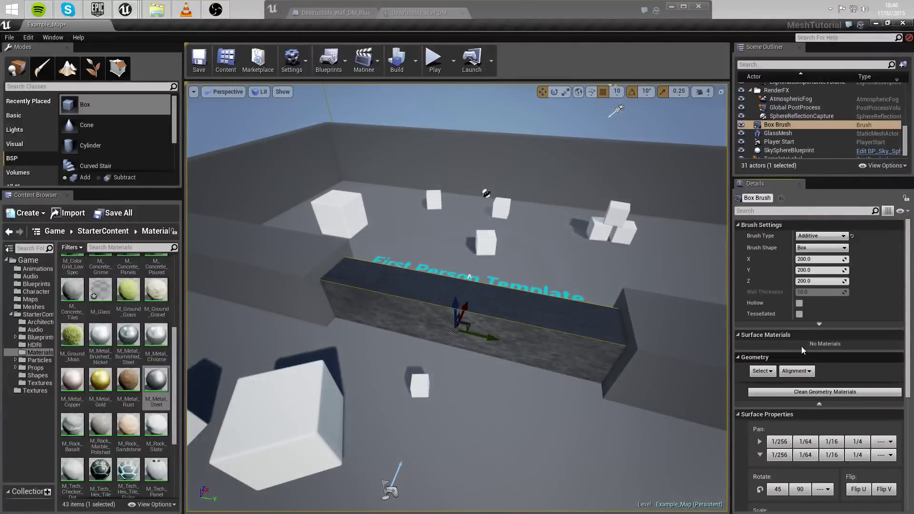
{"action": "left_click", "coordinate": [806, 325]}
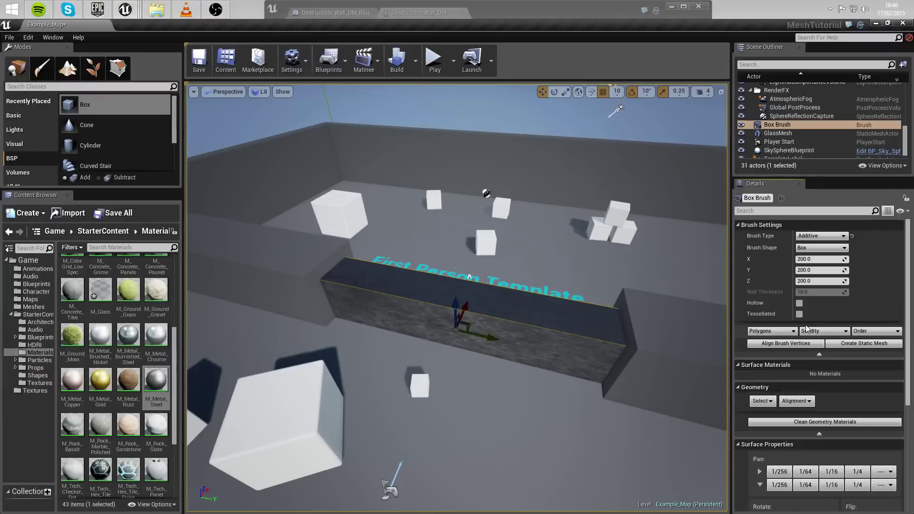
{"action": "left_click", "coordinate": [850, 346]}
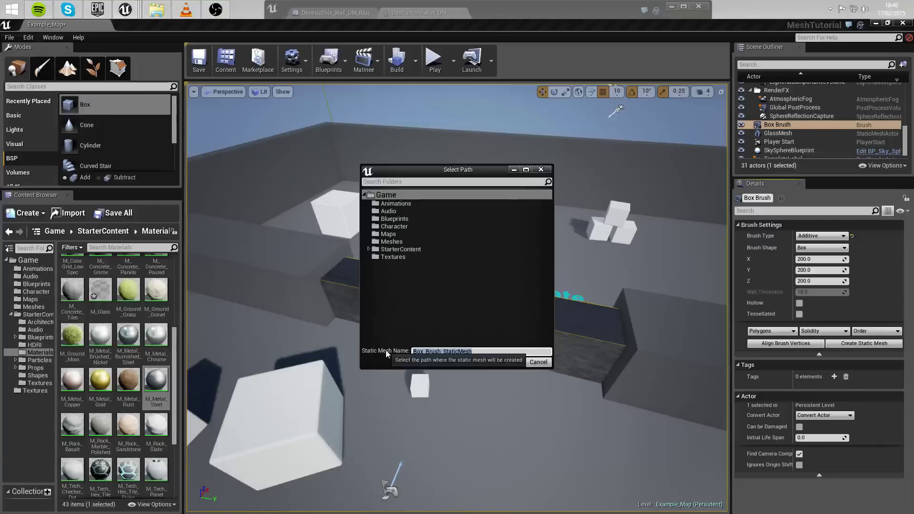
{"action": "key", "text": "ctrl+a"}
{"action": "key", "text": "BackSpace"}
{"action": "type", "text": "WallSM"}
{"action": "left_click", "coordinate": [495, 362]}
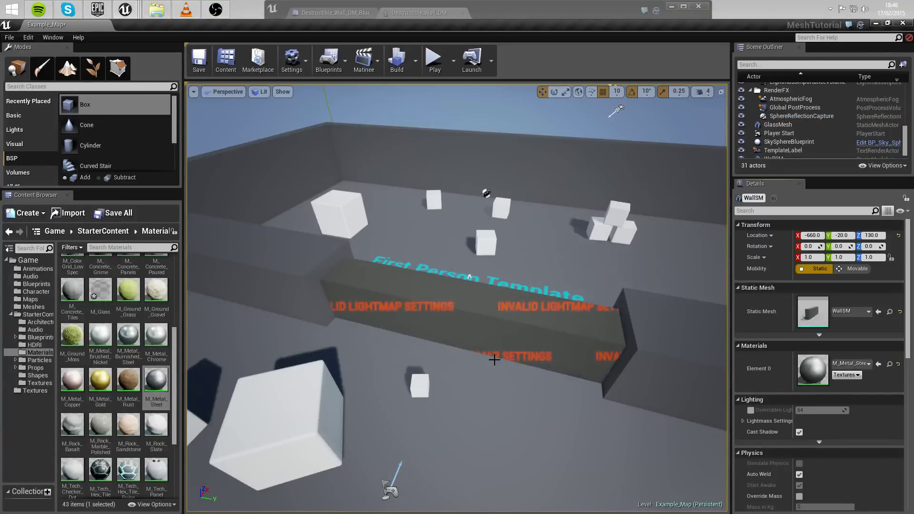
{"action": "left_click", "coordinate": [752, 411]}
{"action": "right_click_drag", "start_coordinate": [325, 317], "coordinate": [309, 319]}
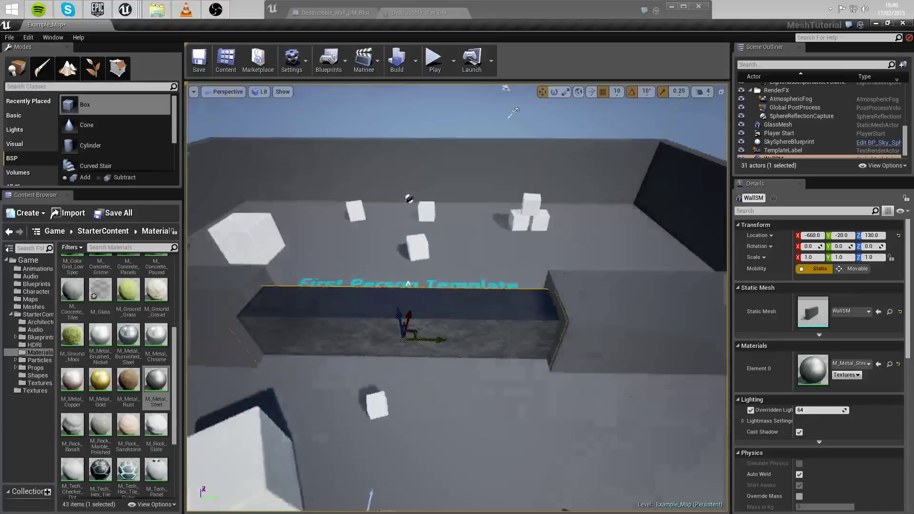
Create a destructible mesh from the WallSM asset and maximize its editor to inspect the wall
{"action": "left_click", "coordinate": [26, 261]}
{"action": "right_click", "coordinate": [68, 362]}
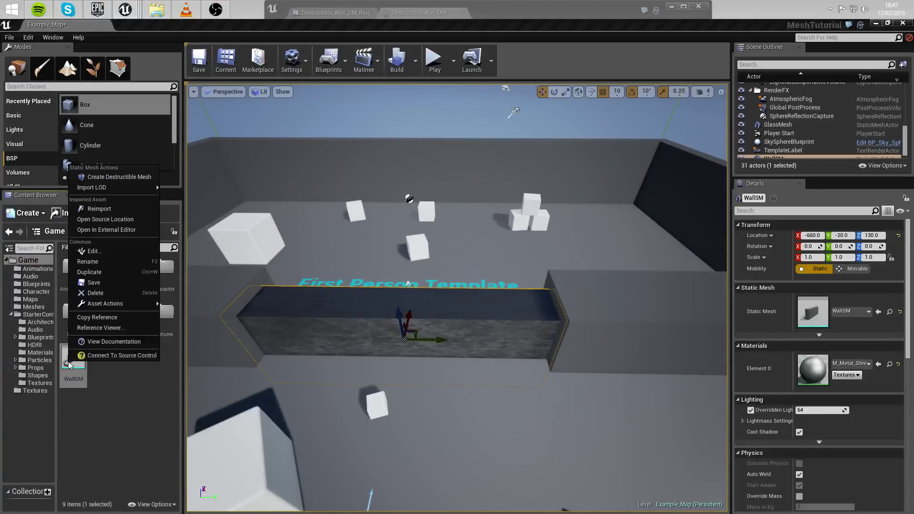
{"action": "left_click", "coordinate": [119, 177]}
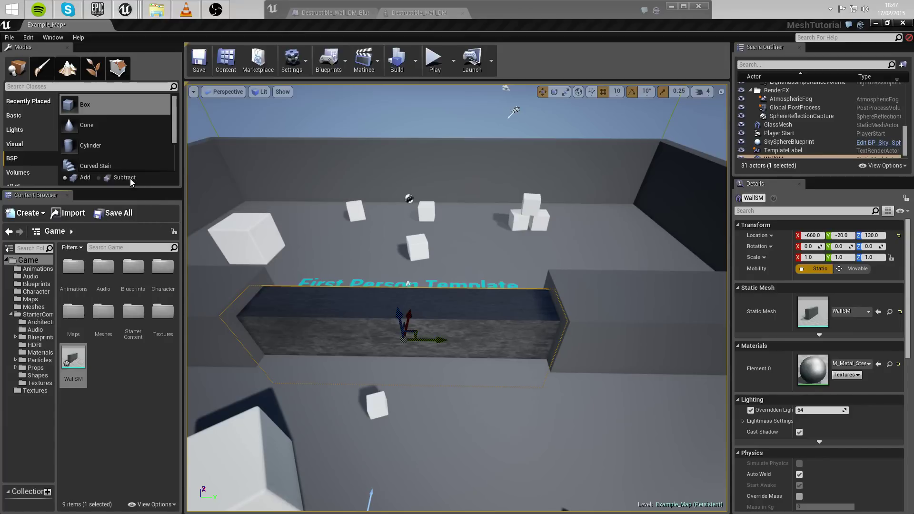
{"action": "left_click_drag", "start_coordinate": [589, 25], "coordinate": [402, 100]}
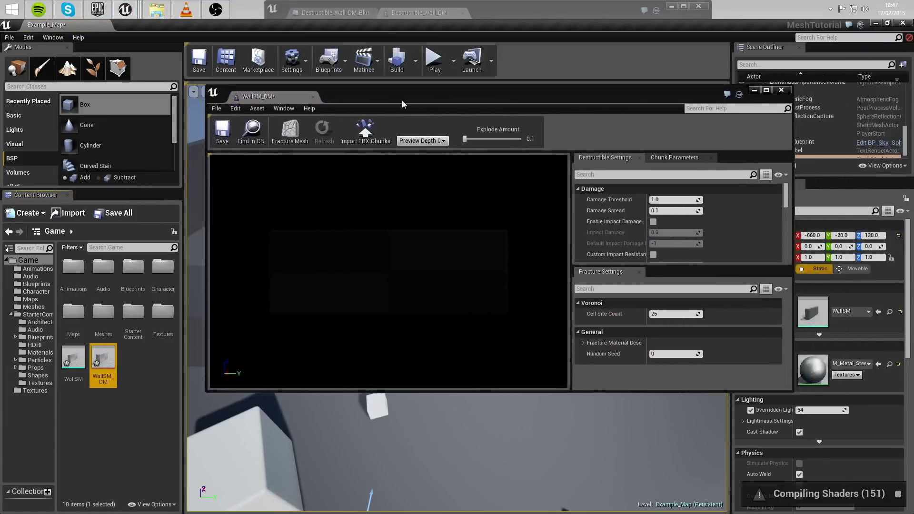
{"action": "double_click", "coordinate": [402, 100]}
{"action": "right_click_drag", "start_coordinate": [425, 168], "coordinate": [305, 167]}
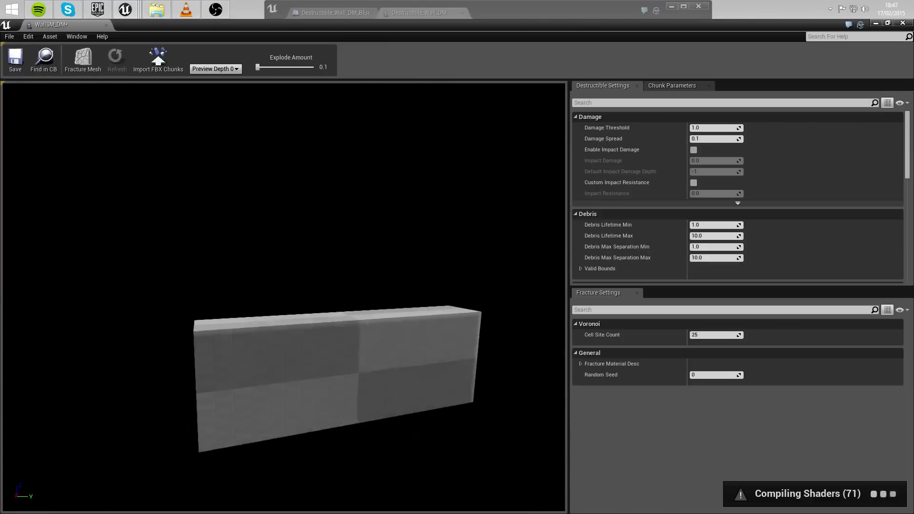
{"action": "left_click_drag", "start_coordinate": [364, 188], "coordinate": [366, 211]}
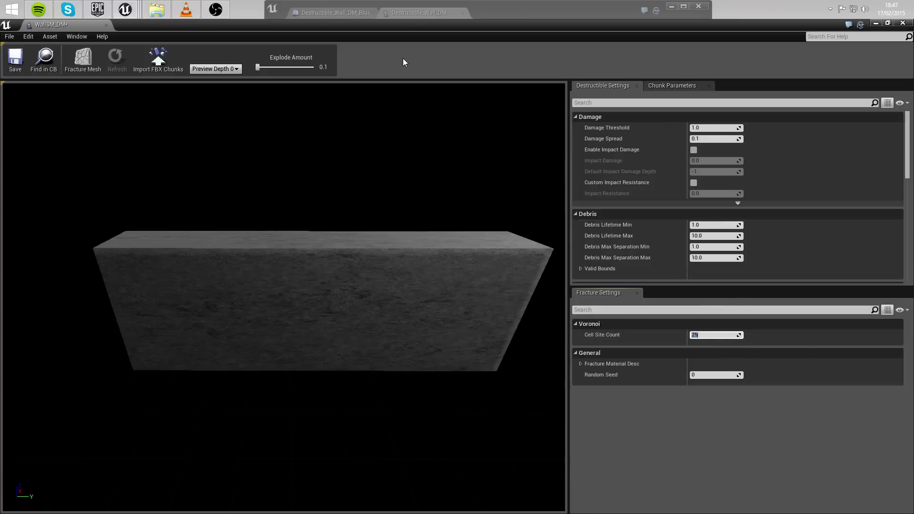
Fracture the wall mesh with 25 Voronoi cells and set the explode amount to 0.0
{"action": "left_click", "coordinate": [94, 71]}
{"action": "left_click_drag", "start_coordinate": [276, 180], "coordinate": [276, 180]}
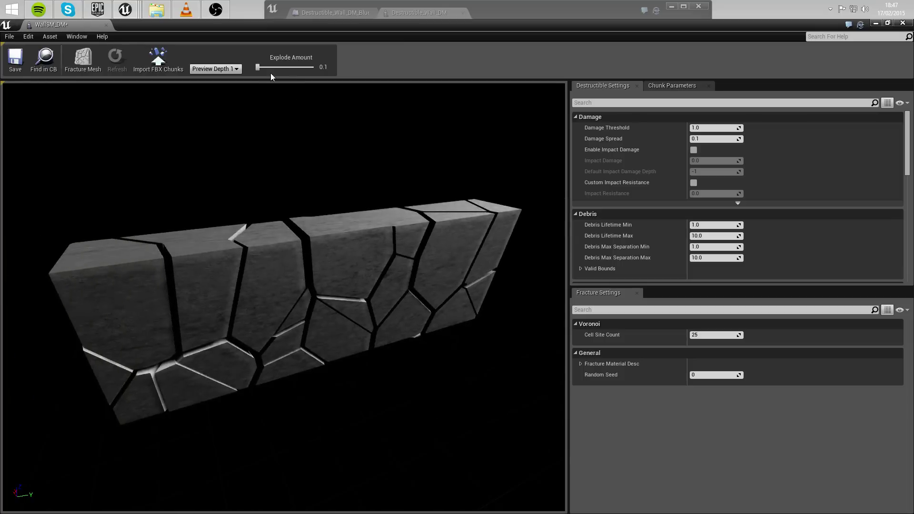
{"action": "mouse_move", "coordinate": [265, 72]}
{"action": "left_mouse_down"}
{"action": "mouse_move", "coordinate": [304, 68]}
{"action": "mouse_move", "coordinate": [249, 70]}
{"action": "left_mouse_up"}
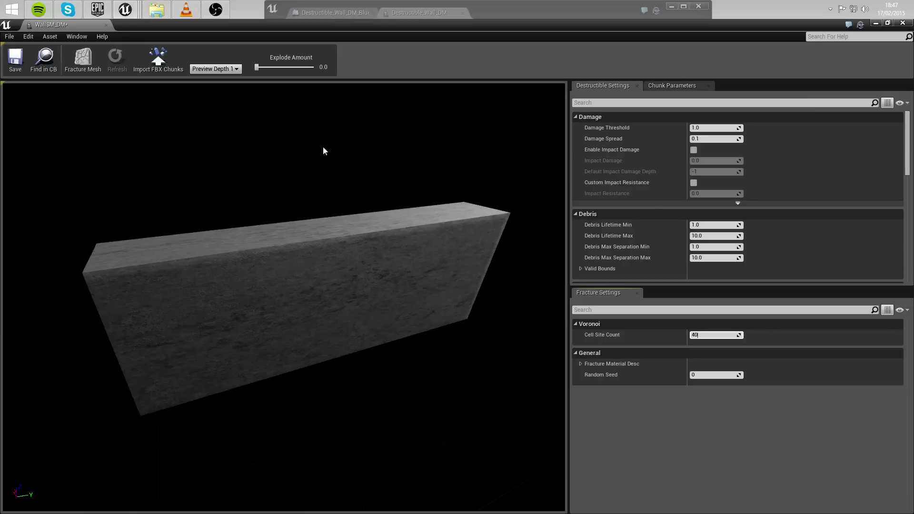
Set the Voronoi cell site count to 400 and fracture the mesh again, leaving the explode amount at 0.0
{"action": "type", "text": "0"}
{"action": "left_click", "coordinate": [95, 58]}
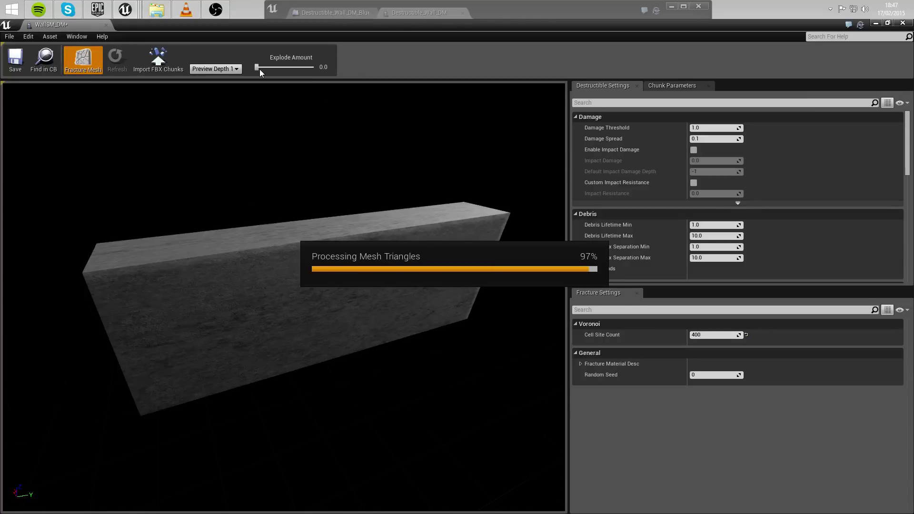
{"action": "left_click_drag", "start_coordinate": [258, 67], "coordinate": [257, 67]}
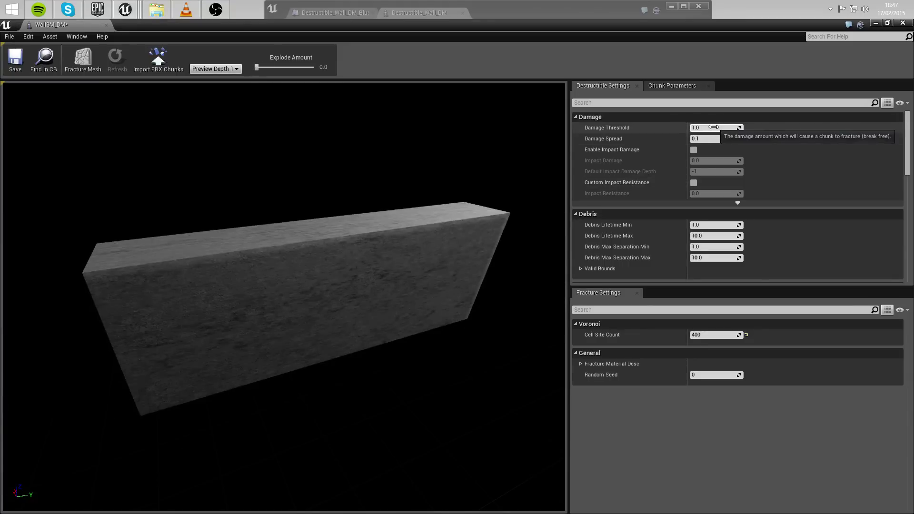
Enable impact damage with an Impact Damage value of 1, save the destructible mesh and close its editor
{"action": "left_click", "coordinate": [693, 150]}
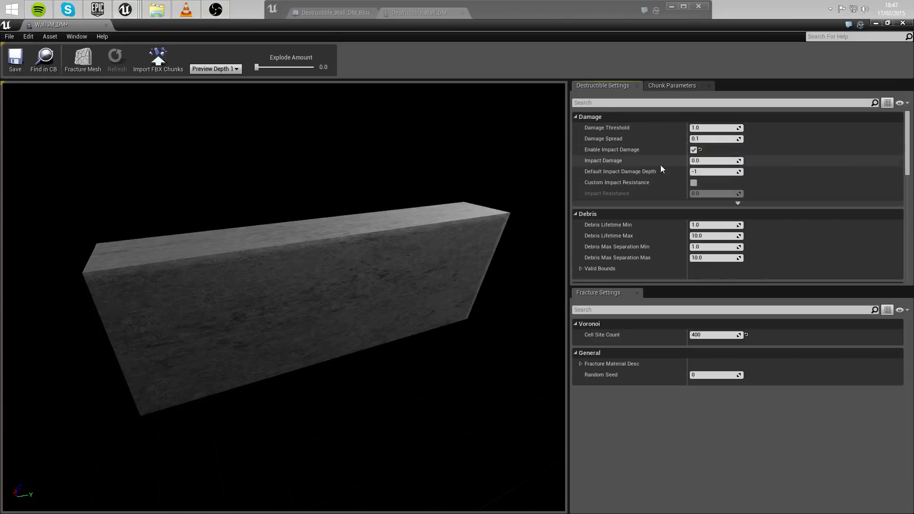
{"action": "left_click", "coordinate": [712, 161]}
{"action": "type", "text": "1"}
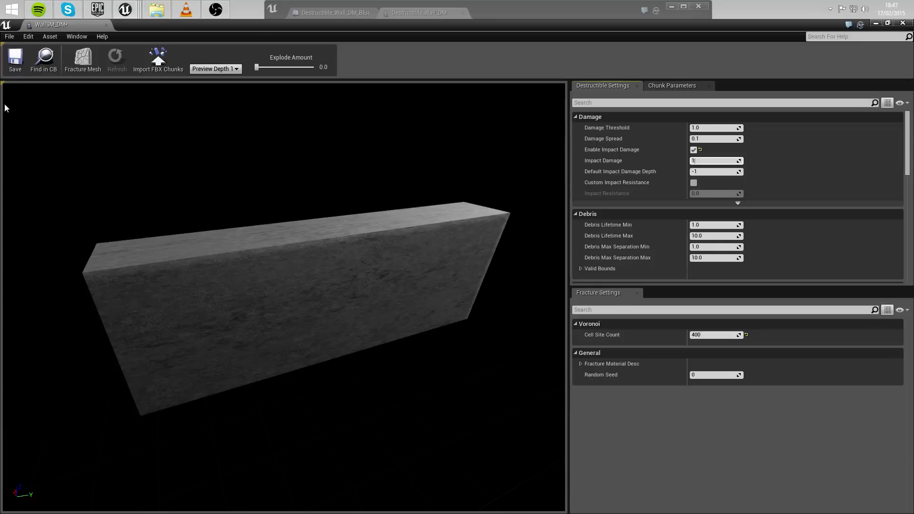
{"action": "left_click", "coordinate": [14, 72]}
{"action": "scroll", "coordinate": [616, 230], "scroll_direction": "down", "scroll_amount": 2}
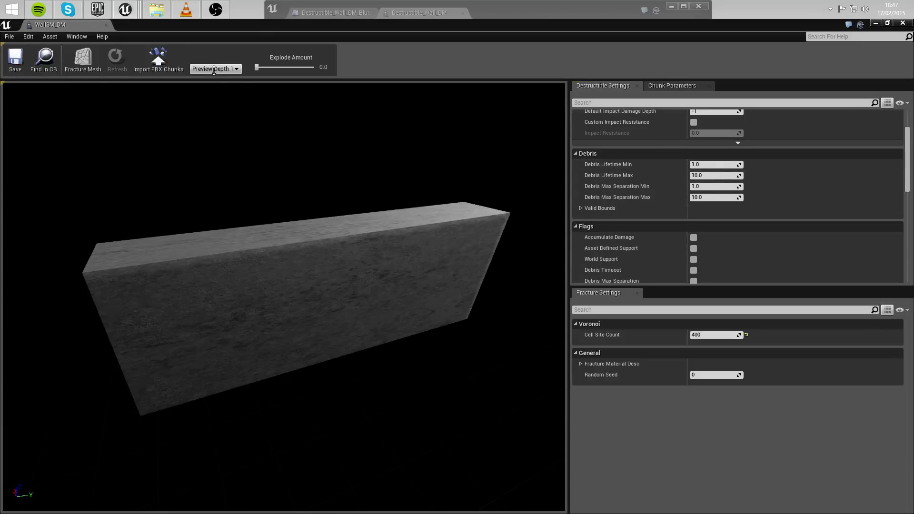
{"action": "left_click", "coordinate": [106, 26]}
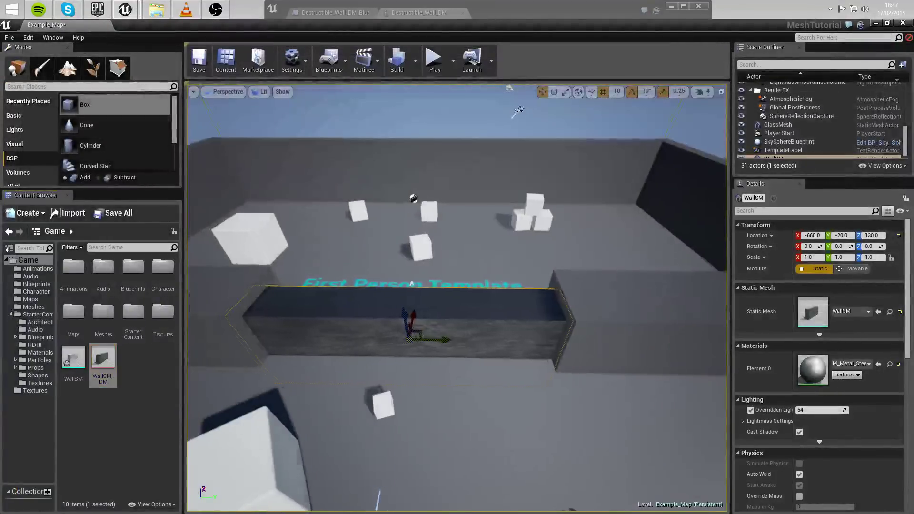
Delete the WallSM actor from the level and place the WallSM_DM destructible mesh in the same gap
{"action": "key", "text": "a"}
{"action": "right_click_drag", "start_coordinate": [425, 356], "coordinate": [474, 353]}
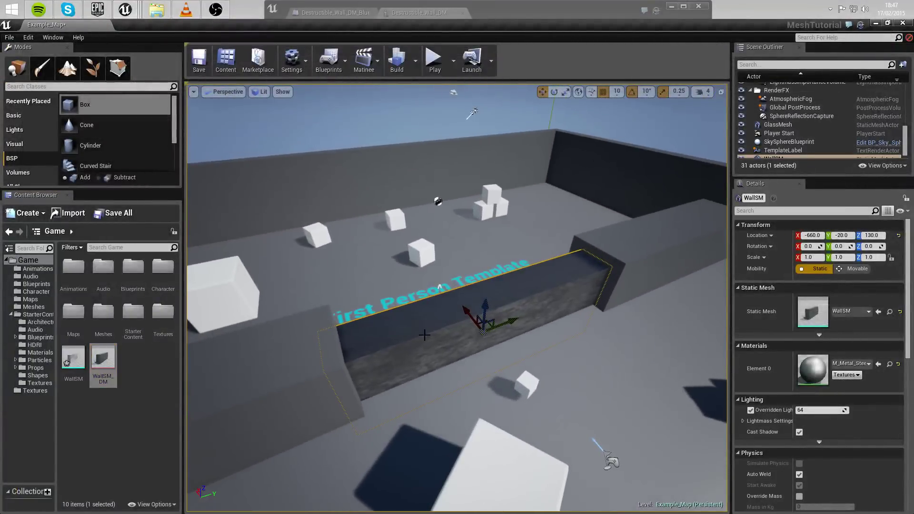
{"action": "scroll", "coordinate": [868, 130], "scroll_direction": "down", "scroll_amount": 1}
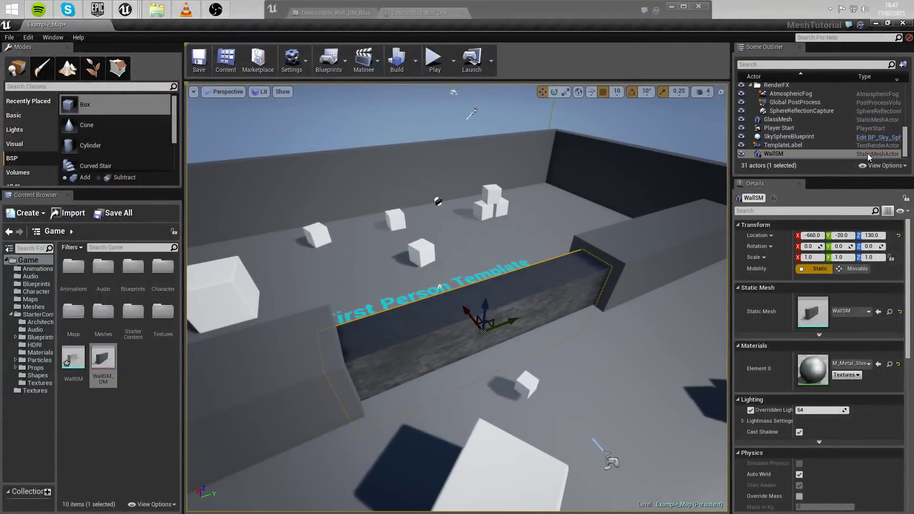
{"action": "left_click", "coordinate": [867, 156]}
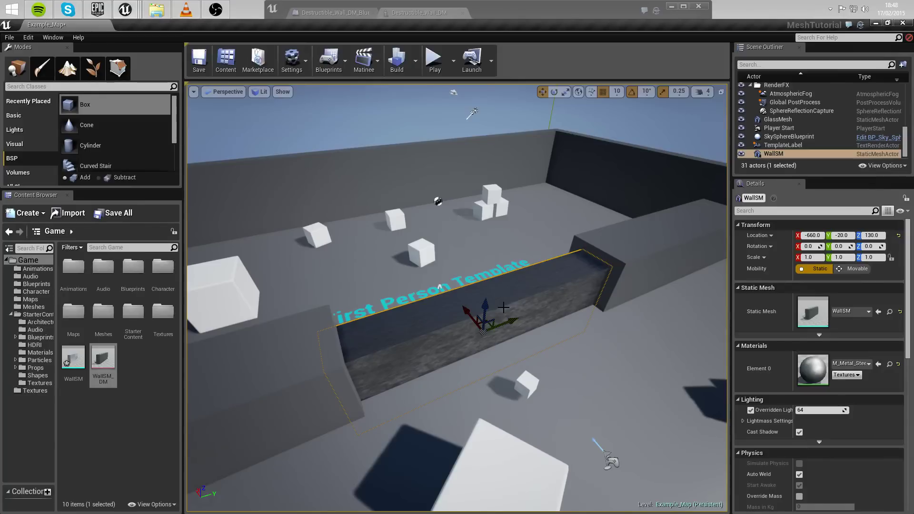
{"action": "key", "text": "Delete"}
{"action": "left_click_drag", "start_coordinate": [95, 356], "coordinate": [489, 298]}
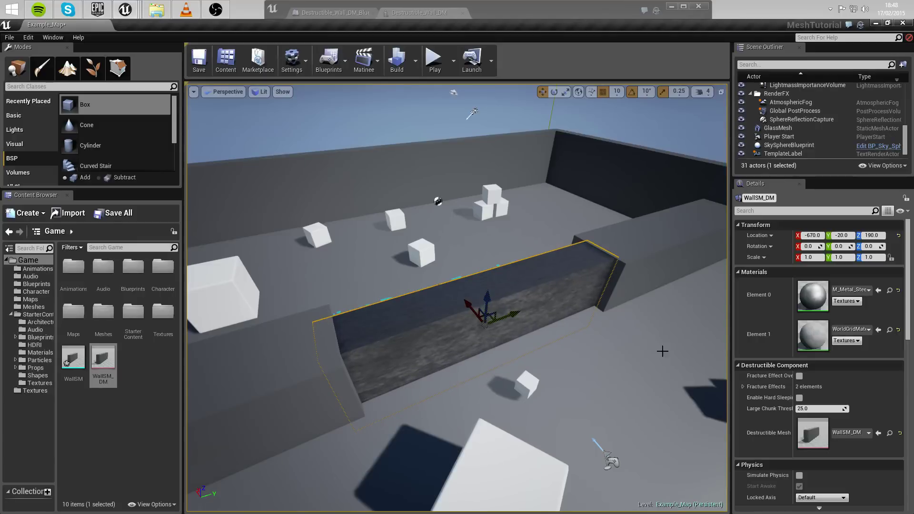
Replace the WallSM_DM actor in the level with a composited blueprint named WallDMBP
{"action": "scroll", "coordinate": [819, 333], "scroll_direction": "down", "scroll_amount": 10}
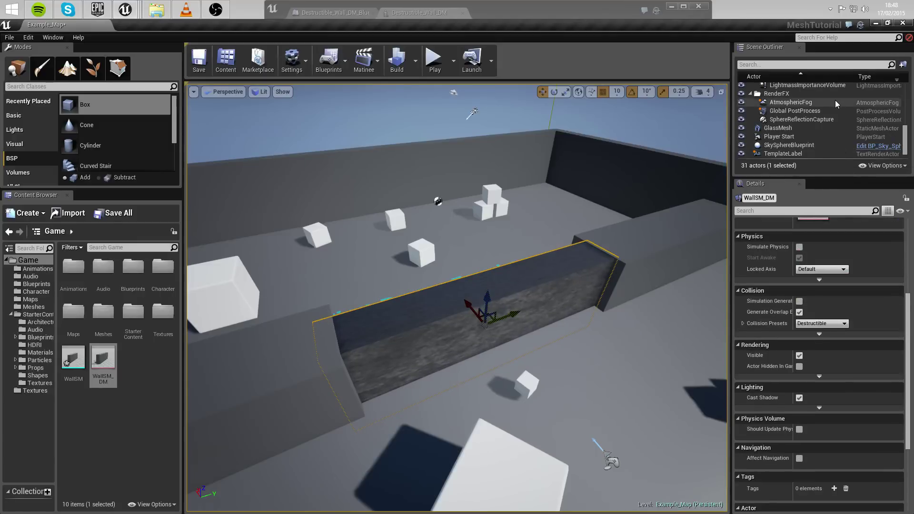
{"action": "scroll", "coordinate": [838, 103], "scroll_direction": "down", "scroll_amount": 1}
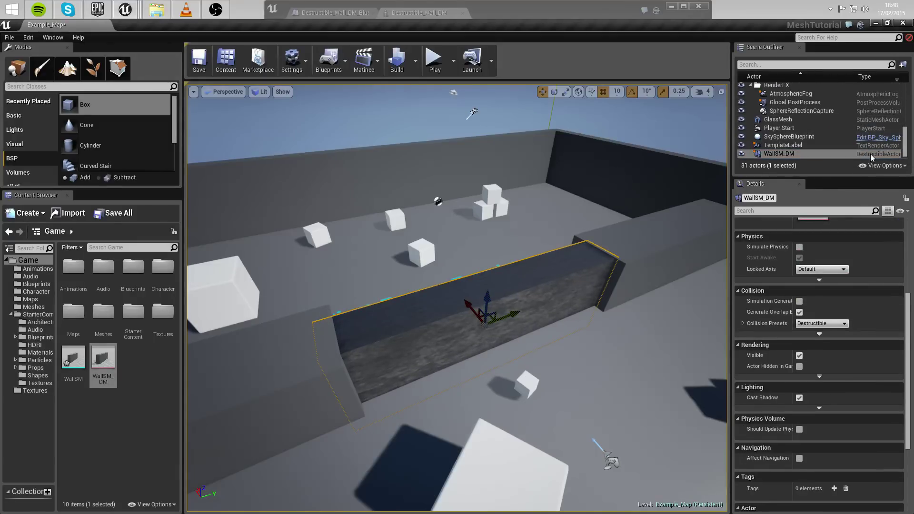
{"action": "left_click", "coordinate": [871, 154]}
{"action": "scroll", "coordinate": [805, 301], "scroll_direction": "down", "scroll_amount": 5}
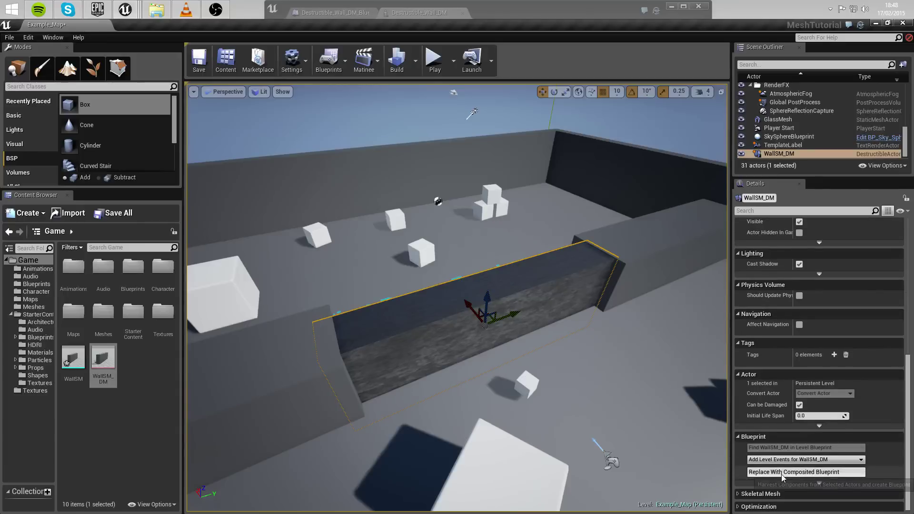
{"action": "left_click", "coordinate": [779, 473]}
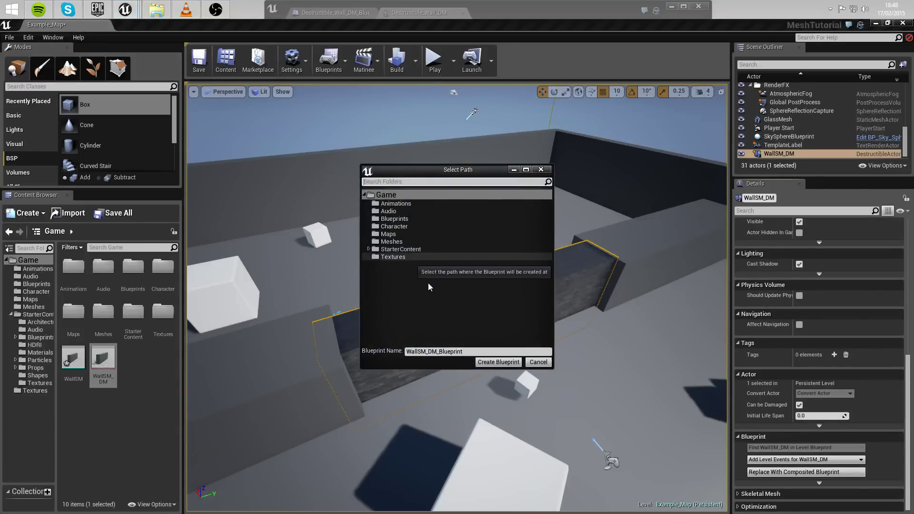
{"action": "double_click", "coordinate": [455, 352]}
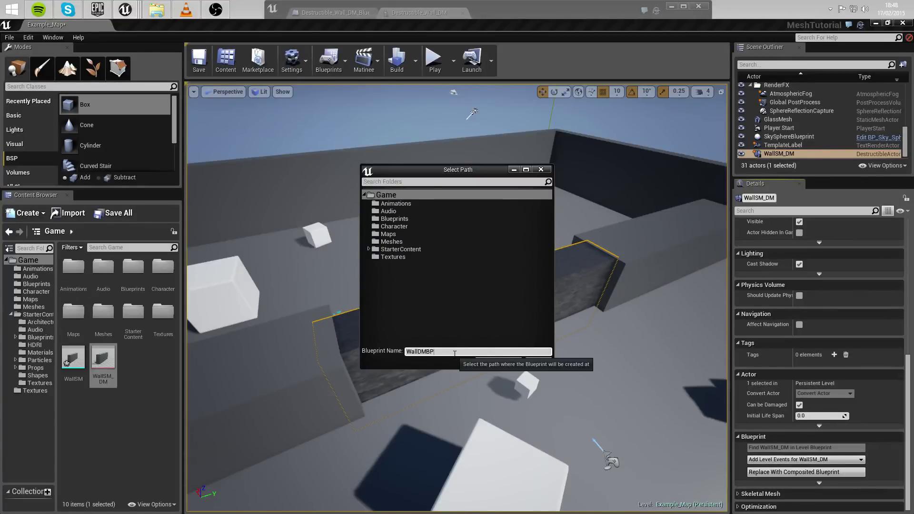
{"action": "left_click", "coordinate": [501, 365]}
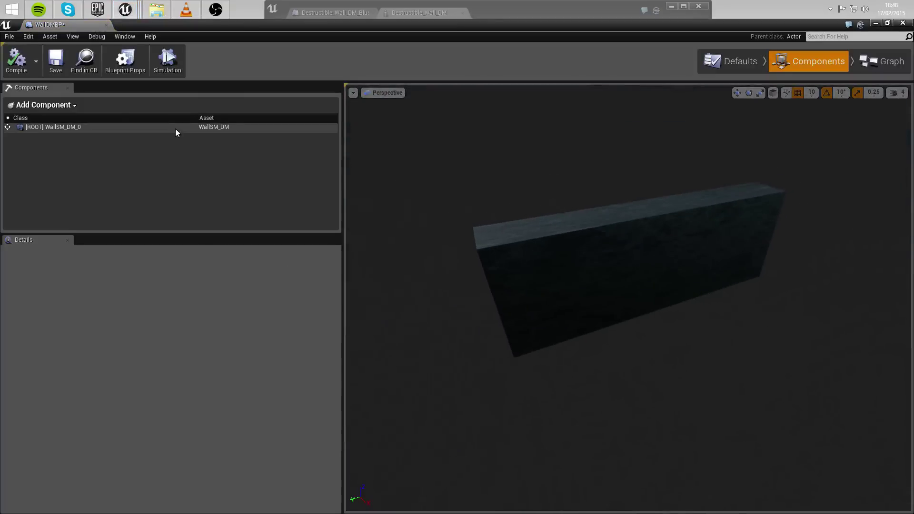
Add a Box component to the WallDMBP blueprint and move it out in front of the wall to about X 580
{"action": "left_click", "coordinate": [31, 108]}
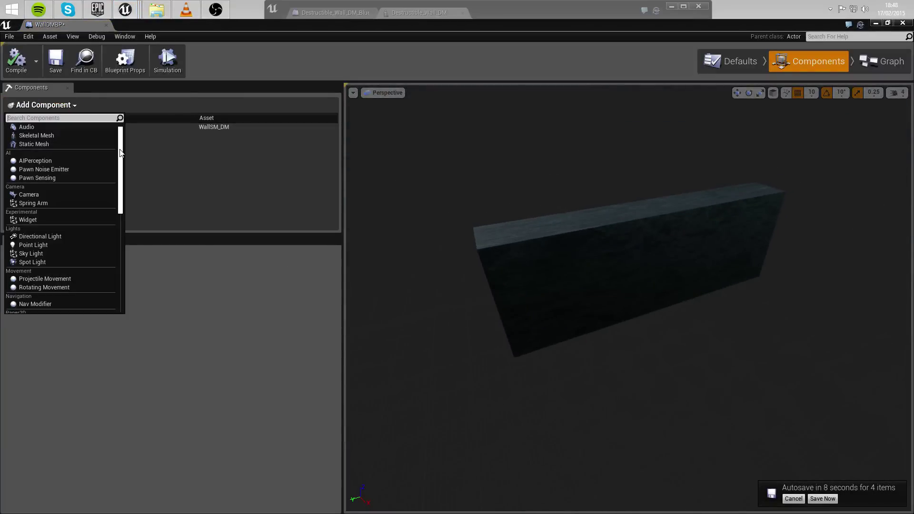
{"action": "left_click_drag", "start_coordinate": [120, 153], "coordinate": [109, 290]}
{"action": "left_click", "coordinate": [22, 247]}
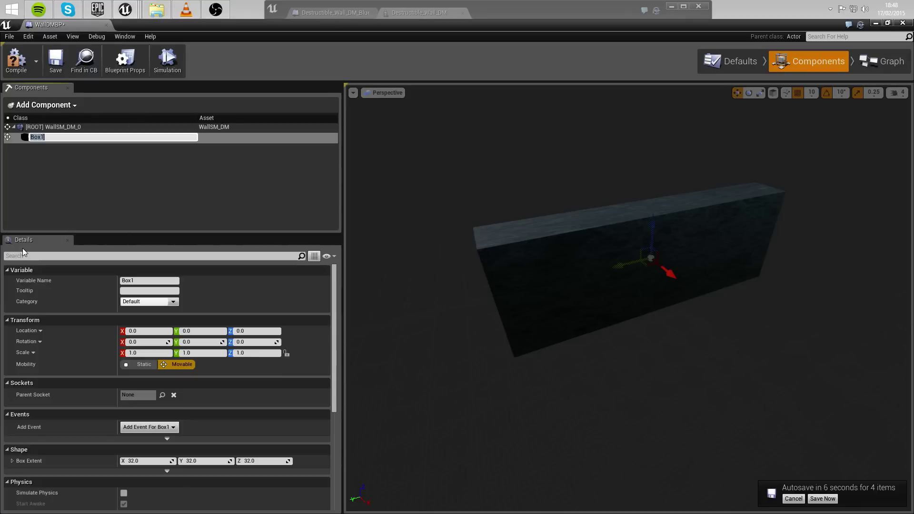
{"action": "mouse_move", "coordinate": [443, 193]}
{"action": "right_mouse_down"}
{"action": "mouse_move", "coordinate": [495, 190]}
{"action": "mouse_move", "coordinate": [476, 204]}
{"action": "mouse_move", "coordinate": [533, 190]}
{"action": "mouse_move", "coordinate": [443, 193]}
{"action": "right_mouse_up"}
{"action": "left_click_drag", "start_coordinate": [442, 193], "coordinate": [444, 190]}
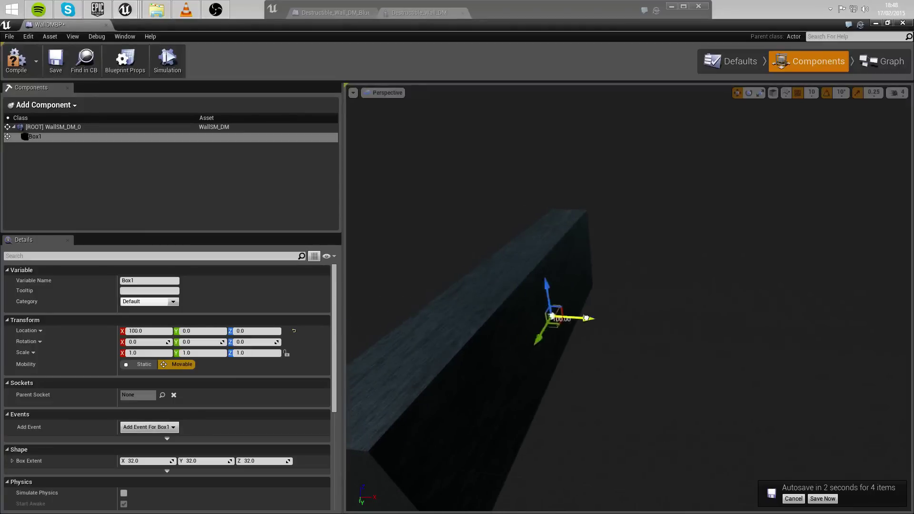
{"action": "left_click_drag", "start_coordinate": [586, 318], "coordinate": [708, 328]}
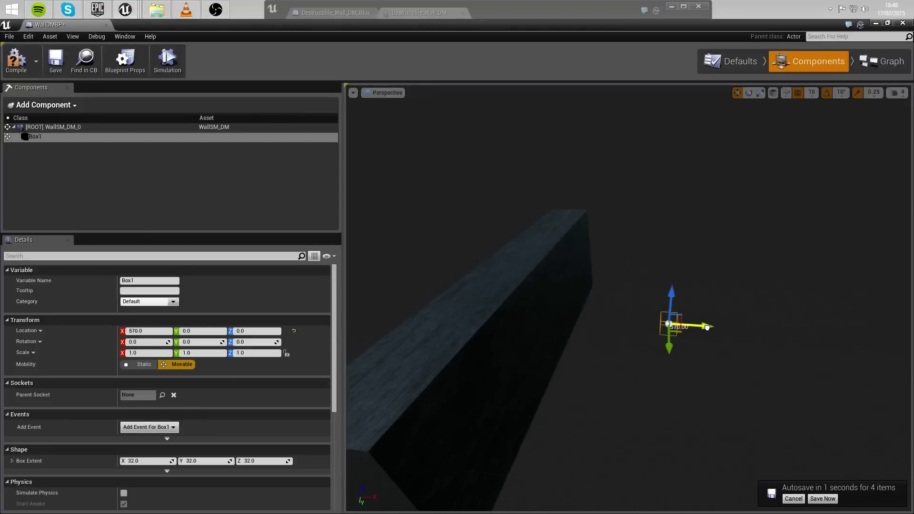
Scale the box component to about 4.77 in Y and 3.81 in Z, and compile the blueprint
{"action": "left_click", "coordinate": [760, 92]}
{"action": "right_click_drag", "start_coordinate": [759, 163], "coordinate": [674, 166]}
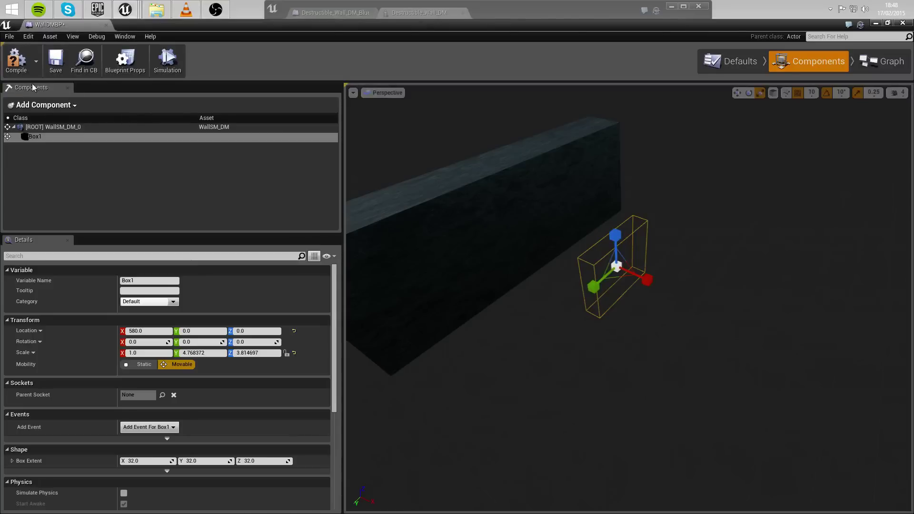
{"action": "left_click", "coordinate": [16, 59]}
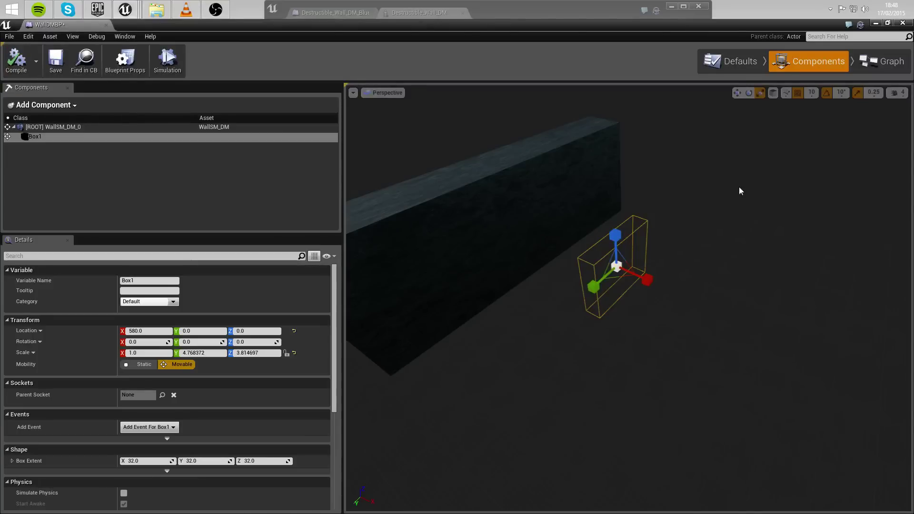
Examine the box component's size and position in front of the wall in the level
{"action": "left_click", "coordinate": [876, 22]}
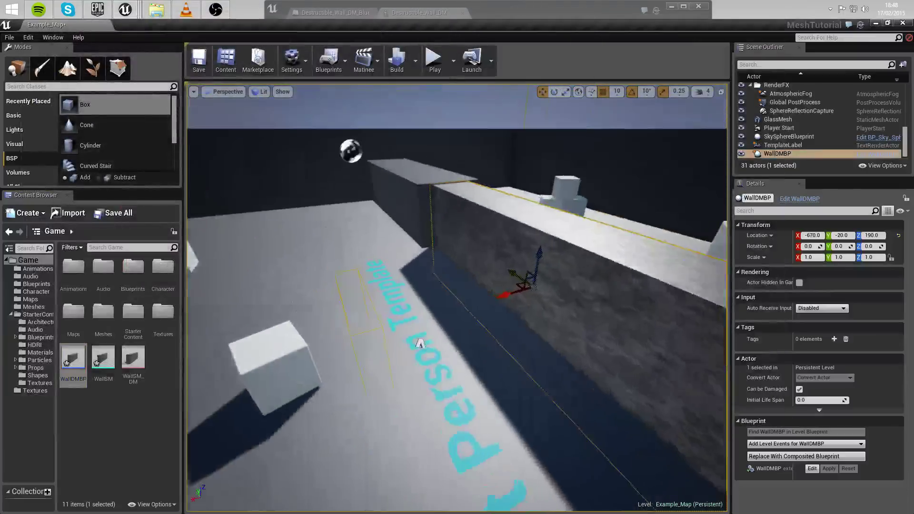
{"action": "mouse_move", "coordinate": [382, 251]}
{"action": "right_mouse_down"}
{"action": "mouse_move", "coordinate": [355, 273]}
{"action": "mouse_move", "coordinate": [381, 251]}
{"action": "mouse_move", "coordinate": [409, 261]}
{"action": "mouse_move", "coordinate": [381, 264]}
{"action": "right_mouse_up"}
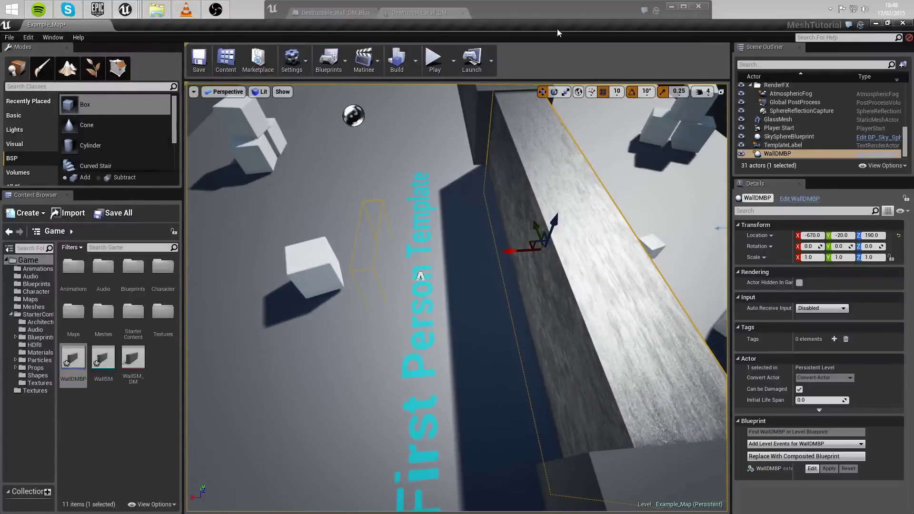
{"action": "left_click_drag", "start_coordinate": [558, 28], "coordinate": [538, 47]}
{"action": "left_click", "coordinate": [522, 28]}
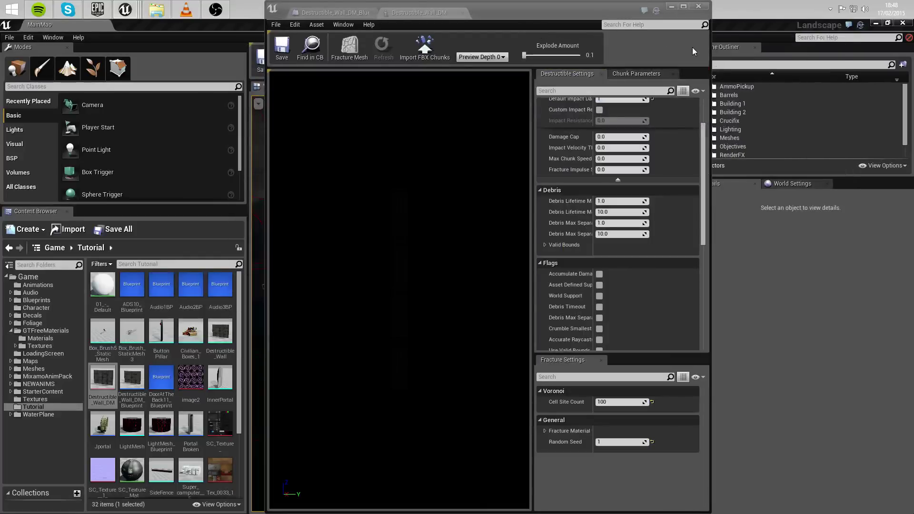
{"action": "left_click_drag", "start_coordinate": [712, 48], "coordinate": [715, 38]}
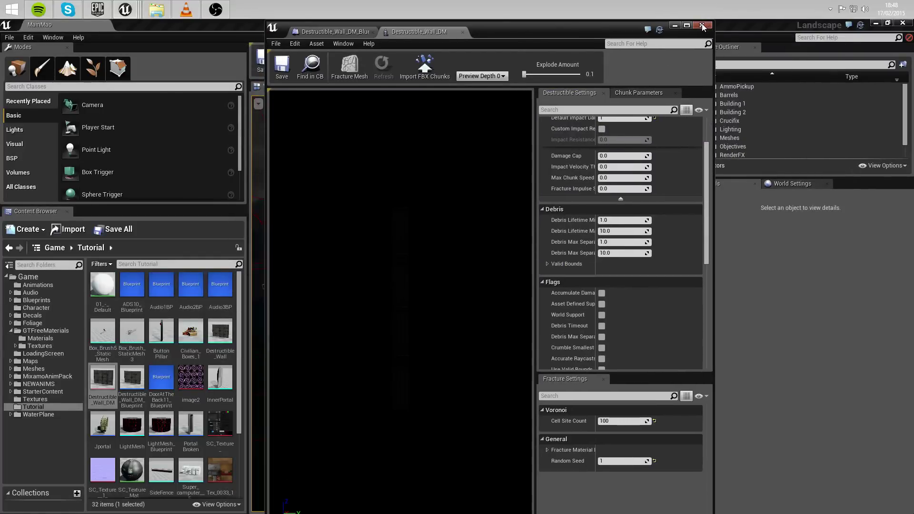
{"action": "left_click", "coordinate": [132, 10]}
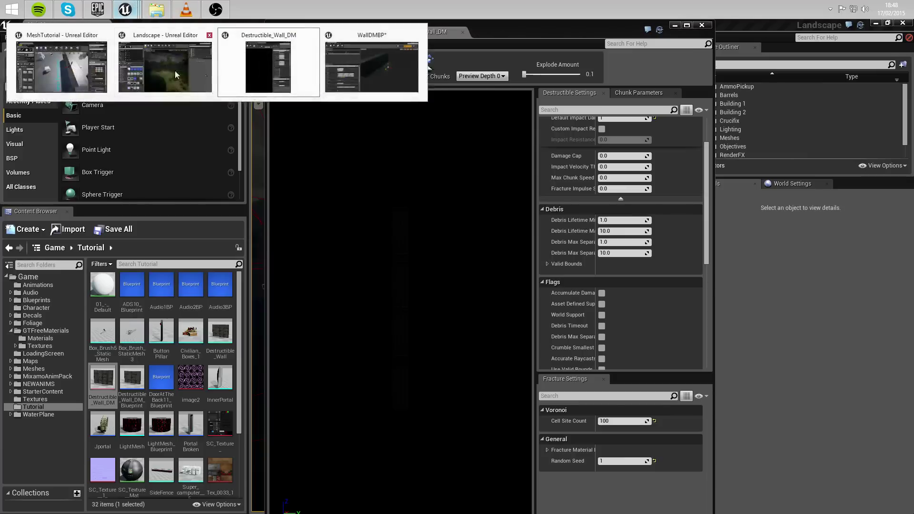
{"action": "left_click", "coordinate": [72, 72]}
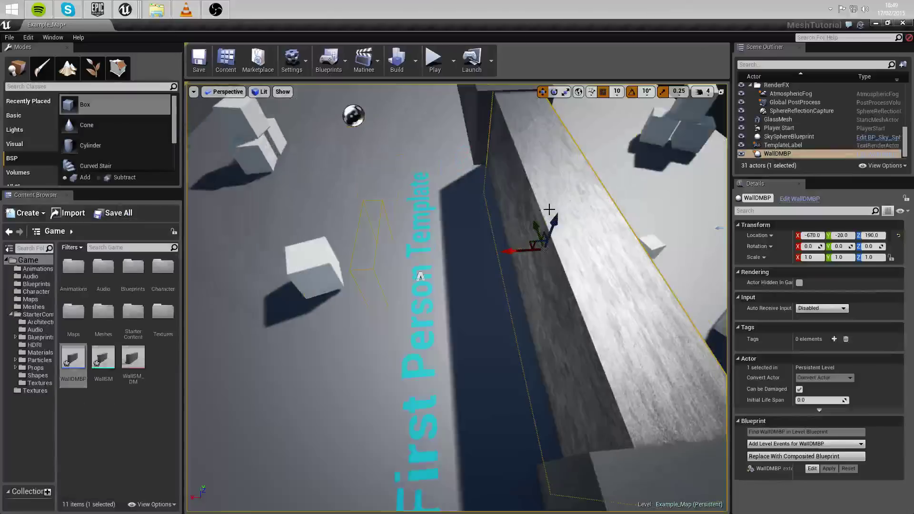
Reopen the WallDMBP blueprint from the level and show its event graph
{"action": "right_click_drag", "start_coordinate": [549, 209], "coordinate": [414, 265]}
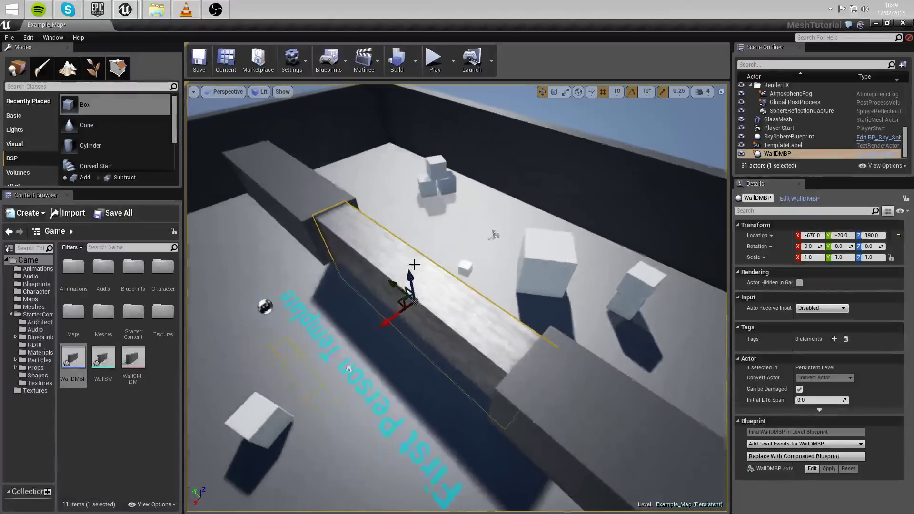
{"action": "left_click", "coordinate": [891, 155]}
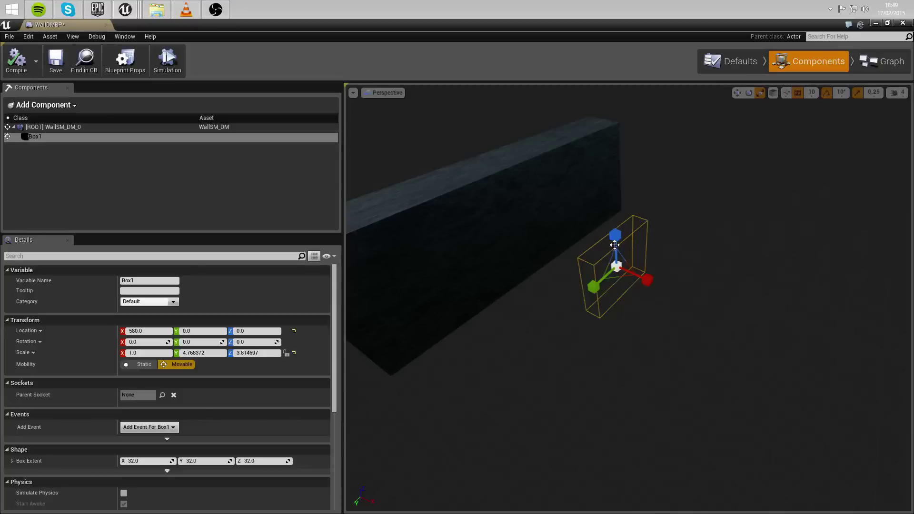
{"action": "left_click", "coordinate": [494, 229]}
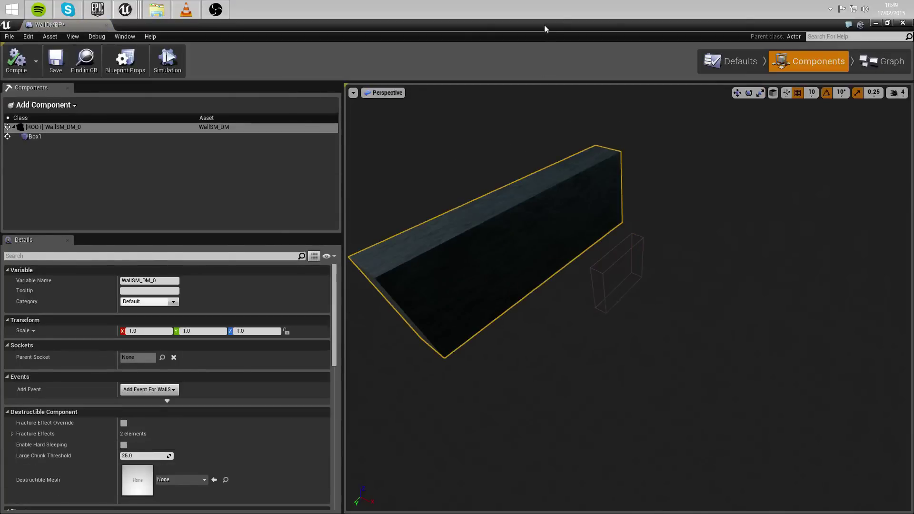
{"action": "left_click_drag", "start_coordinate": [546, 27], "coordinate": [488, 3]}
{"action": "left_click", "coordinate": [899, 62]}
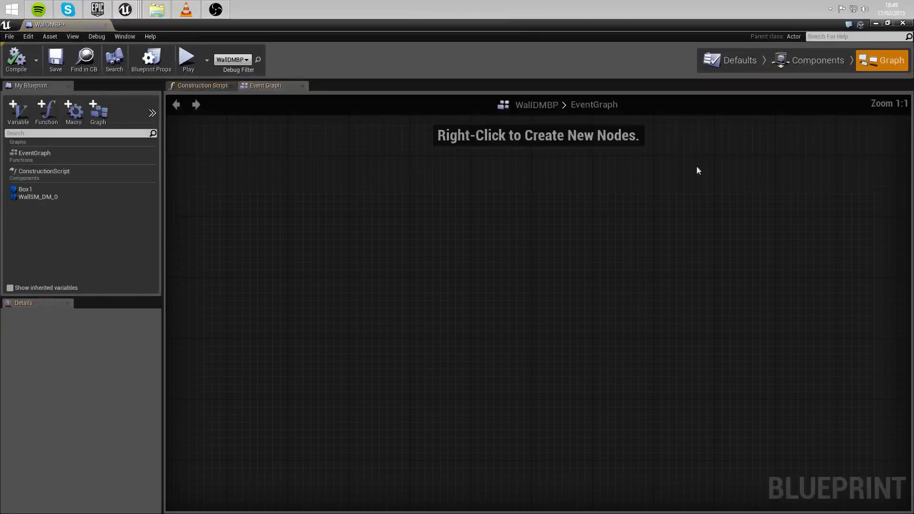
Add Event Actor Begin Overlap and Event Actor End Overlap nodes to the event graph, one below the other
{"action": "right_click", "coordinate": [388, 259]}
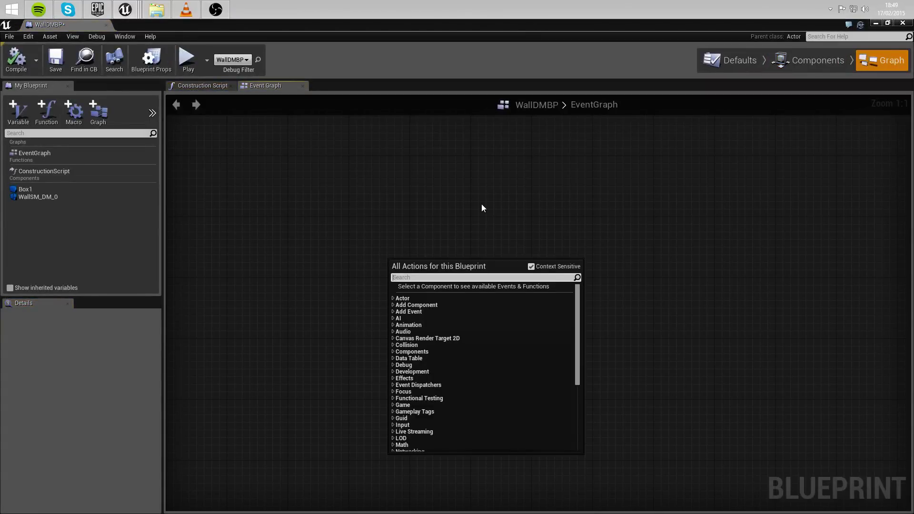
{"action": "type", "text": "A"}
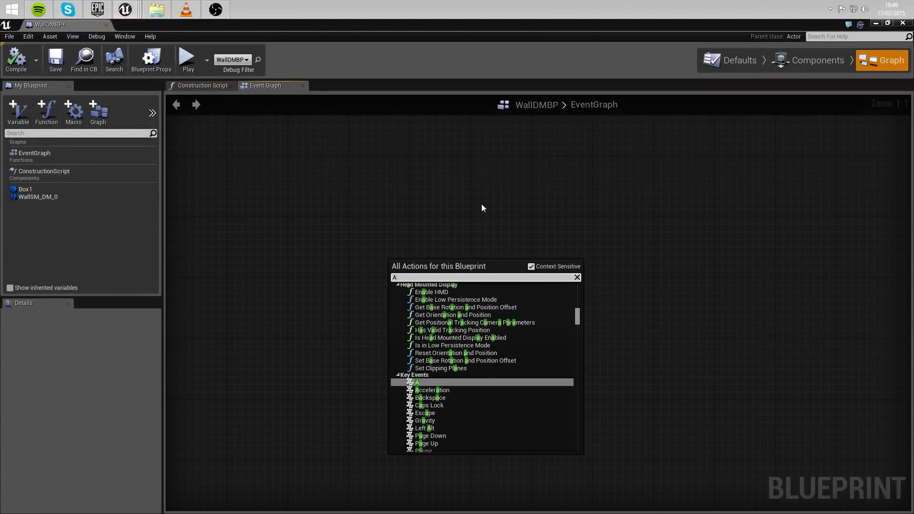
{"action": "type", "text": "ctor overlap"}
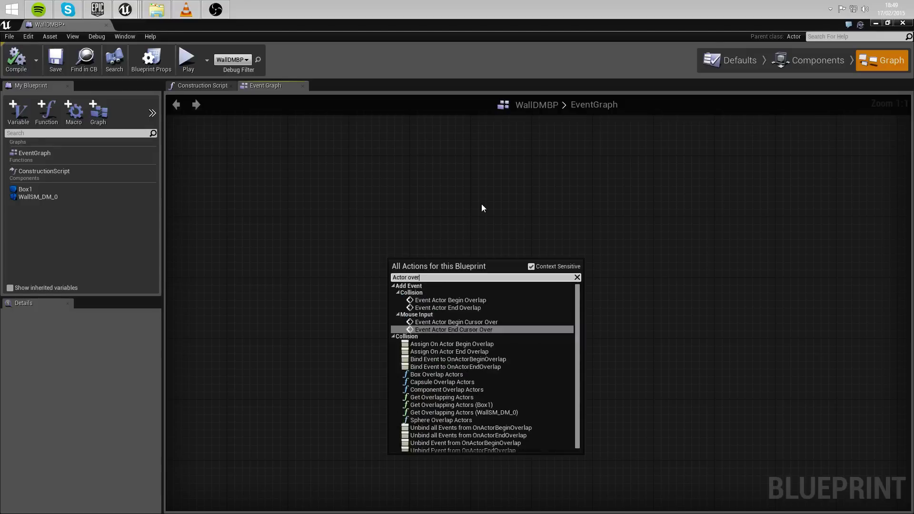
{"action": "left_click", "coordinate": [473, 301]}
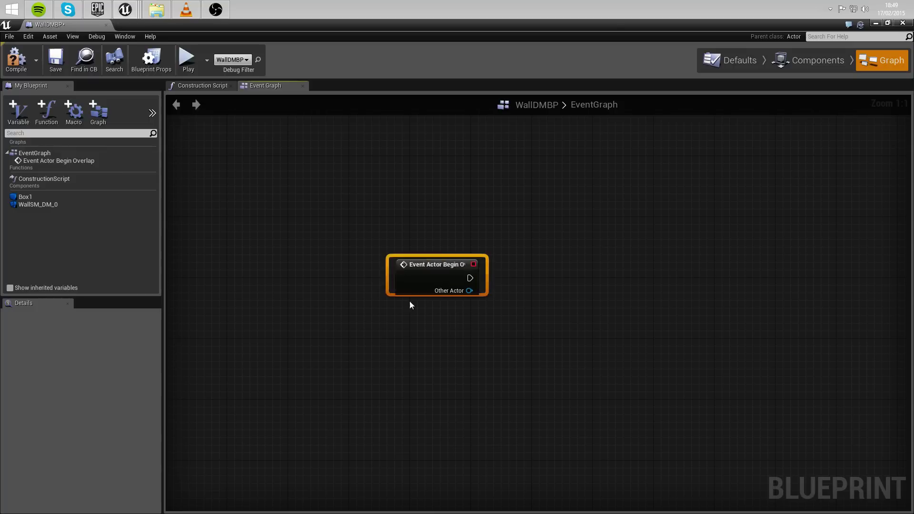
{"action": "right_click", "coordinate": [404, 303]}
{"action": "type", "text": "tor end"}
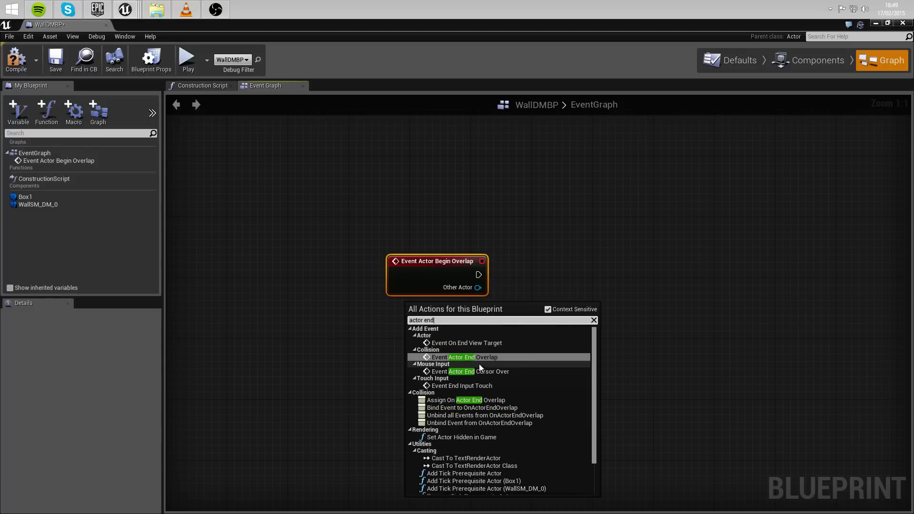
{"action": "left_click", "coordinate": [479, 358]}
{"action": "left_click_drag", "start_coordinate": [447, 310], "coordinate": [431, 310]}
{"action": "right_click_drag", "start_coordinate": [425, 374], "coordinate": [407, 317]}
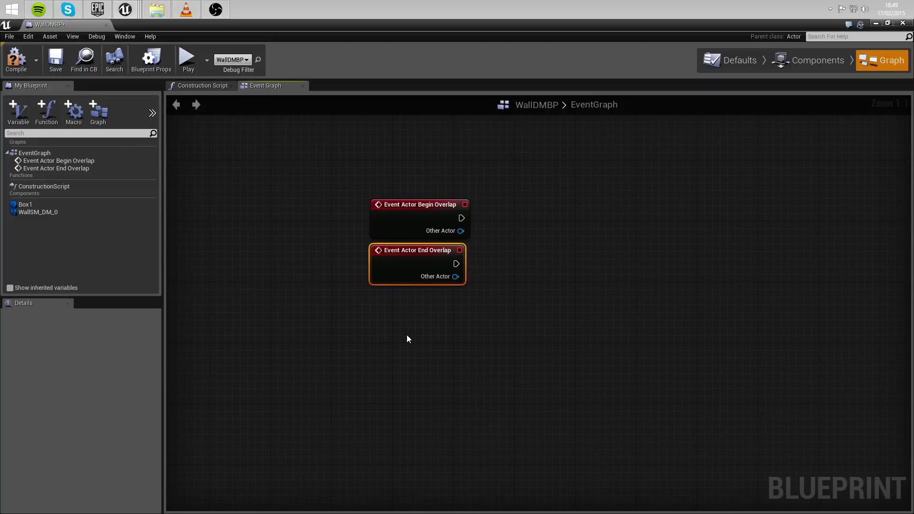
Add an E key event node below the two overlap events
{"action": "right_click", "coordinate": [407, 336]}
{"action": "type", "text": "e"}
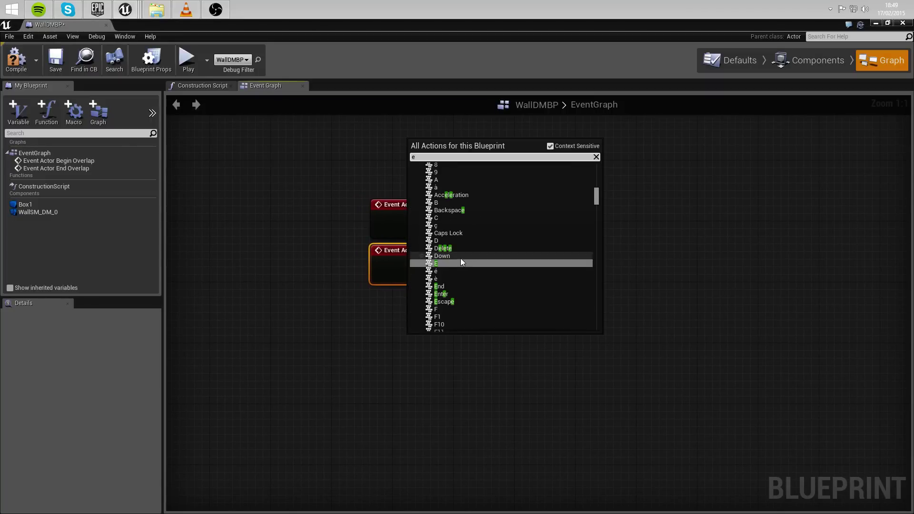
{"action": "left_click", "coordinate": [442, 261]}
{"action": "right_click_drag", "start_coordinate": [327, 329], "coordinate": [327, 356]}
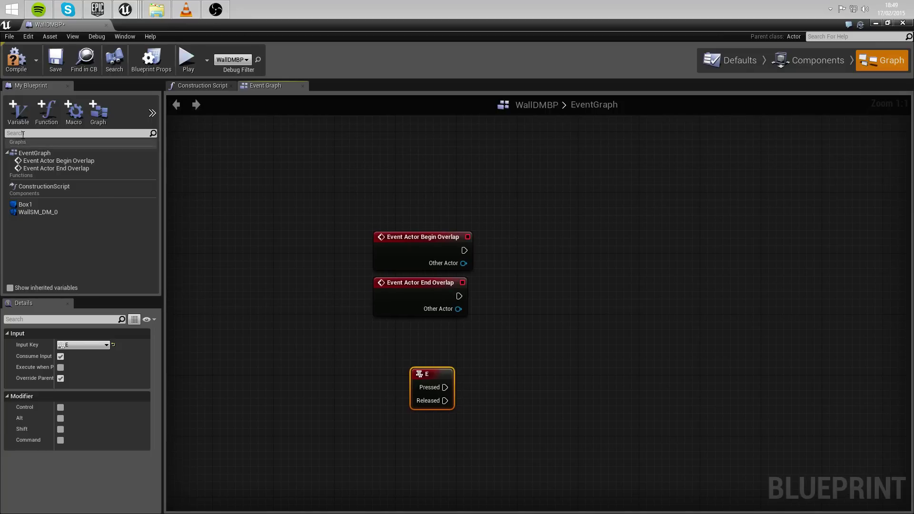
Create a Boolean variable named InRange and compile the blueprint
{"action": "left_click", "coordinate": [18, 112]}
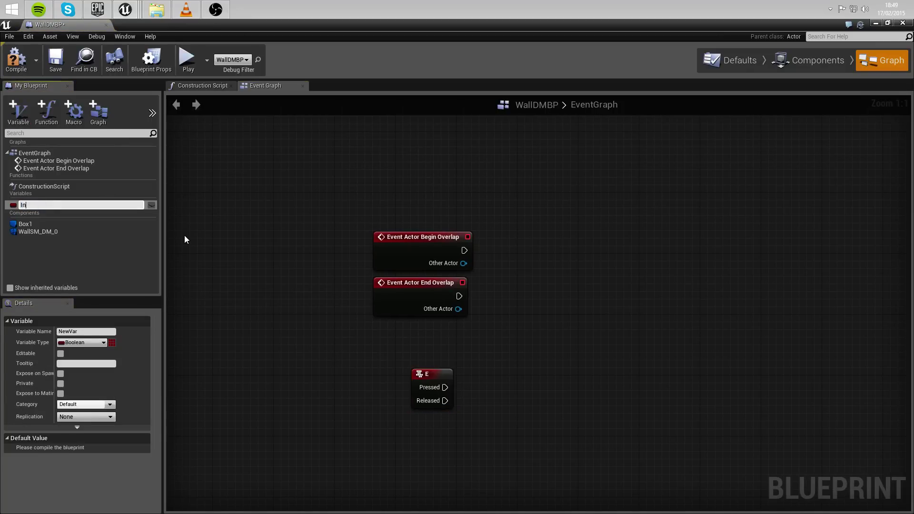
{"action": "type", "text": "InRange"}
{"action": "key", "text": "Return"}
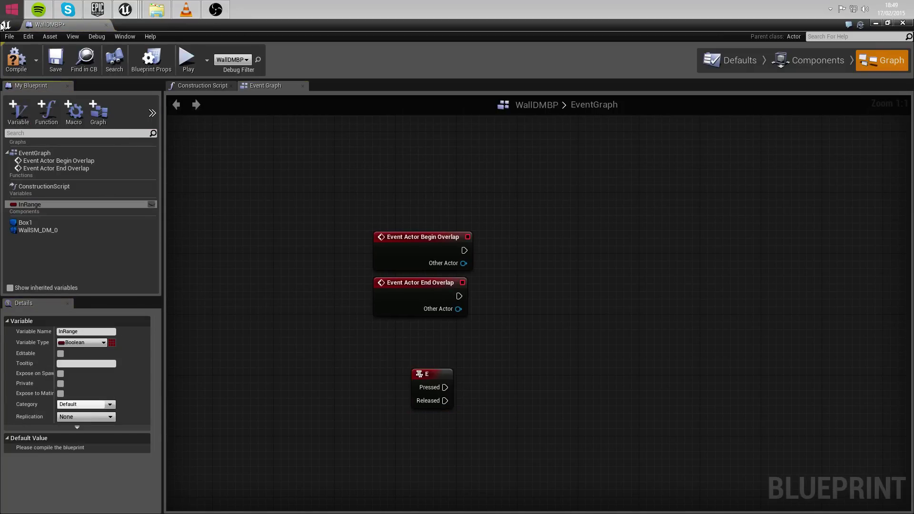
{"action": "left_click", "coordinate": [16, 58]}
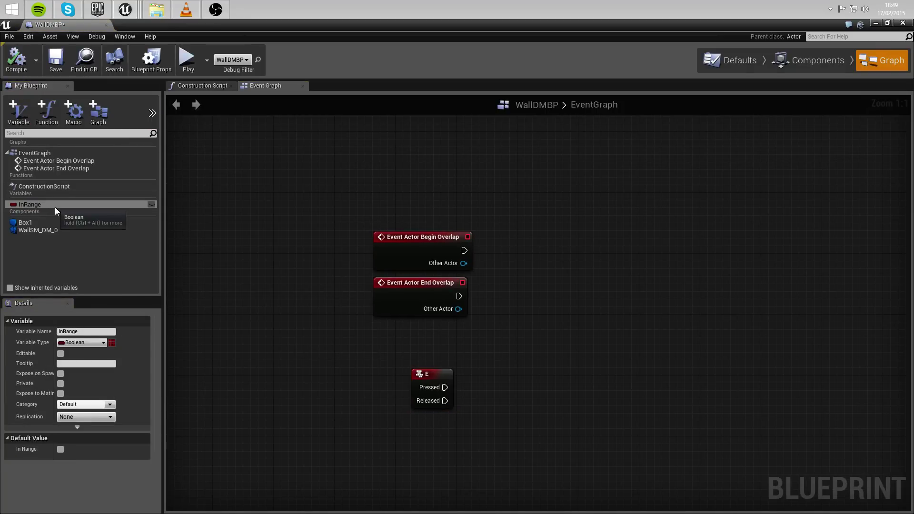
Place a Set node for InRange in the graph and connect it to Event Actor Begin Overlap
{"action": "right_click_drag", "start_coordinate": [459, 271], "coordinate": [402, 302]}
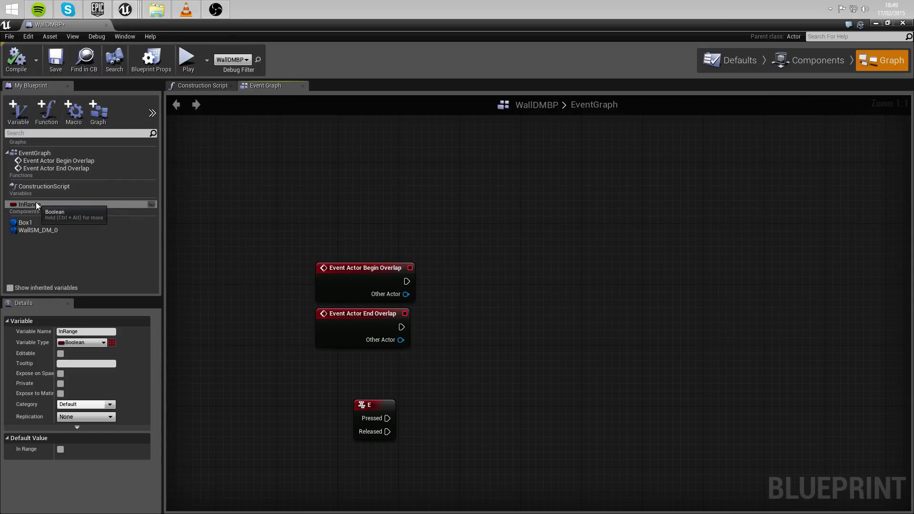
{"action": "left_click_drag", "start_coordinate": [36, 204], "coordinate": [471, 270]}
{"action": "left_click", "coordinate": [490, 293]}
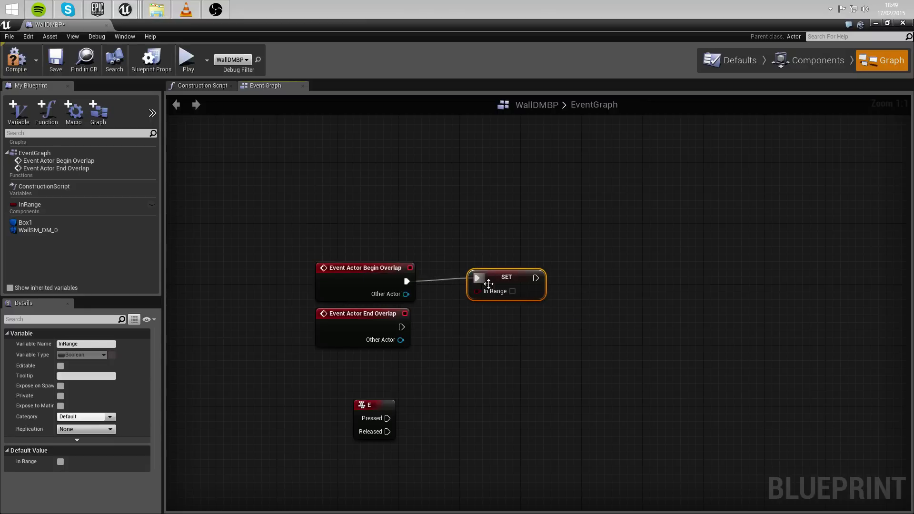
Tick In Range on the Begin Overlap Set node and connect a second, unticked InRange Set node to Event Actor End Overlap
{"action": "left_click", "coordinate": [41, 204]}
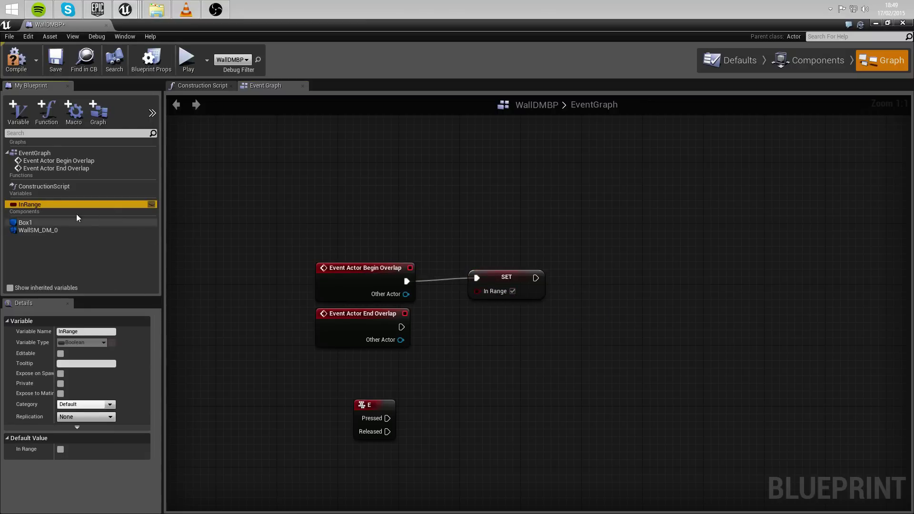
{"action": "left_click_drag", "start_coordinate": [462, 341], "coordinate": [476, 327]}
{"action": "left_click", "coordinate": [498, 356]}
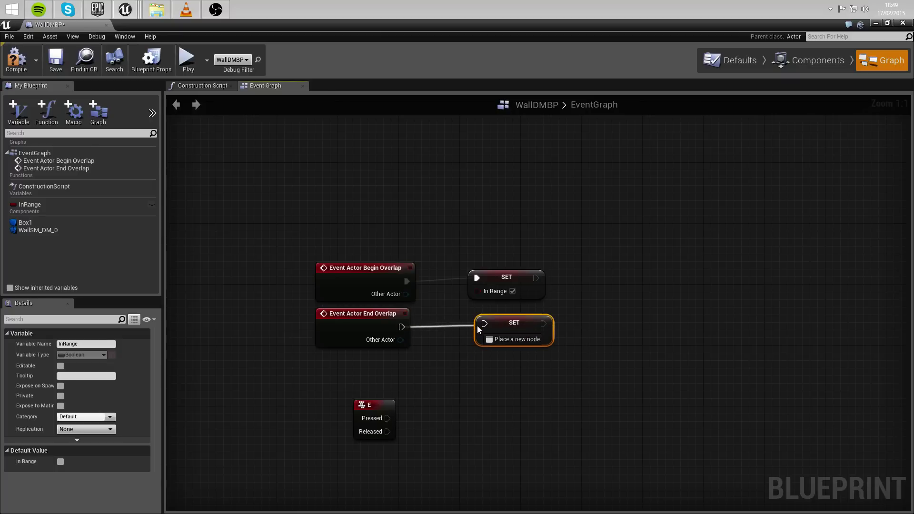
{"action": "left_click_drag", "start_coordinate": [506, 321], "coordinate": [491, 320]}
{"action": "right_click_drag", "start_coordinate": [584, 270], "coordinate": [536, 270]}
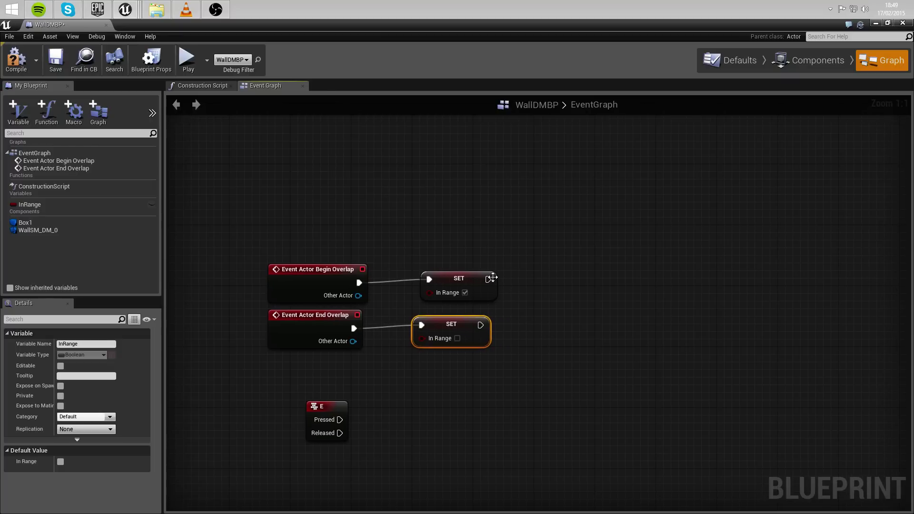
Add an Enable Input node after the Begin Overlap Set node and place it above and beyond that node
{"action": "left_click_drag", "start_coordinate": [488, 279], "coordinate": [636, 285]}
{"action": "type", "text": "enable input"}
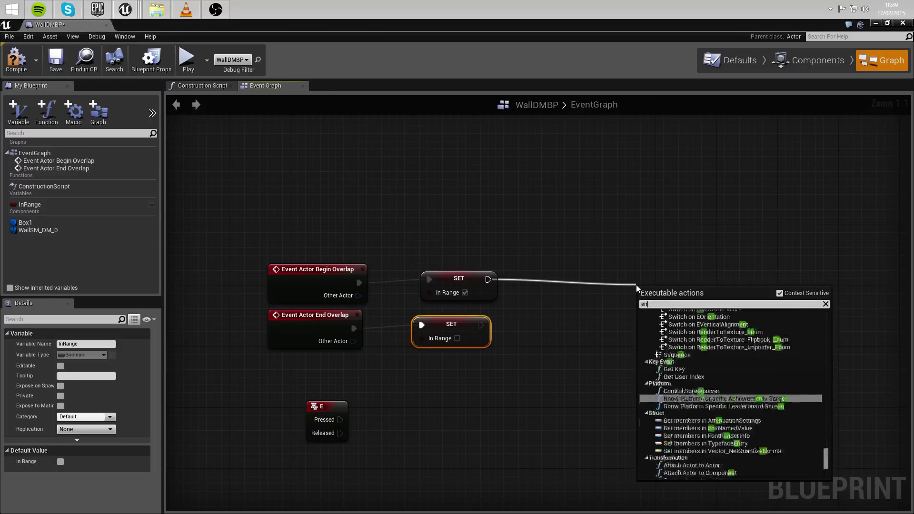
{"action": "key", "text": "Return"}
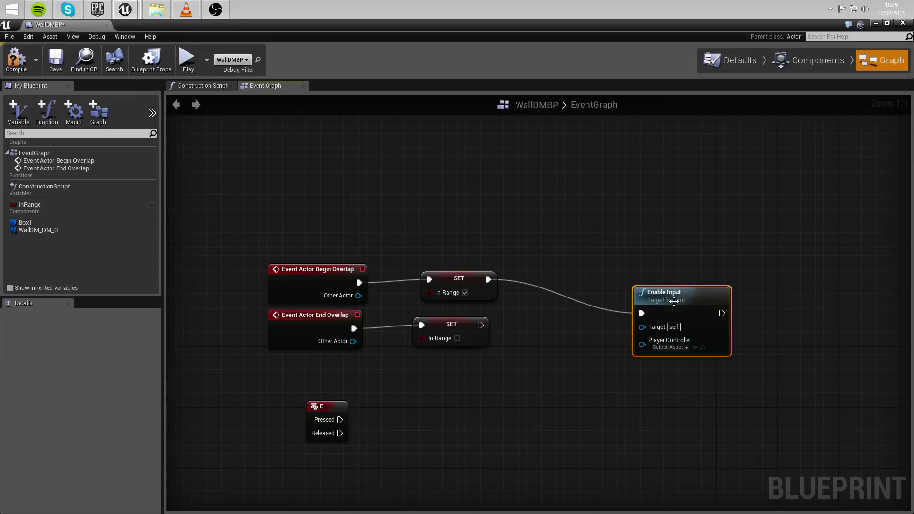
{"action": "left_click_drag", "start_coordinate": [672, 293], "coordinate": [677, 272]}
{"action": "right_click_drag", "start_coordinate": [618, 213], "coordinate": [638, 226]}
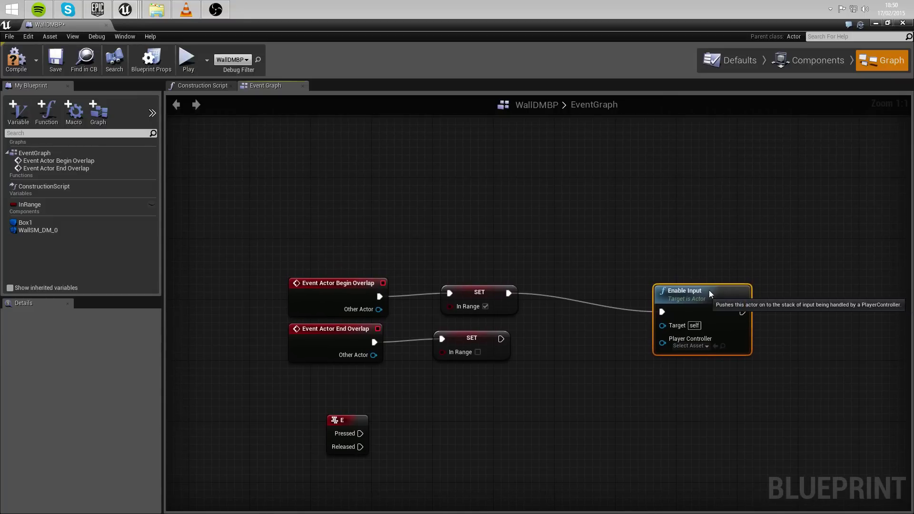
{"action": "left_click_drag", "start_coordinate": [710, 290], "coordinate": [724, 238]}
Feed a new Get Player Controller node into Enable Input's Player Controller and place it below the execution wire
{"action": "left_click_drag", "start_coordinate": [678, 290], "coordinate": [591, 314]}
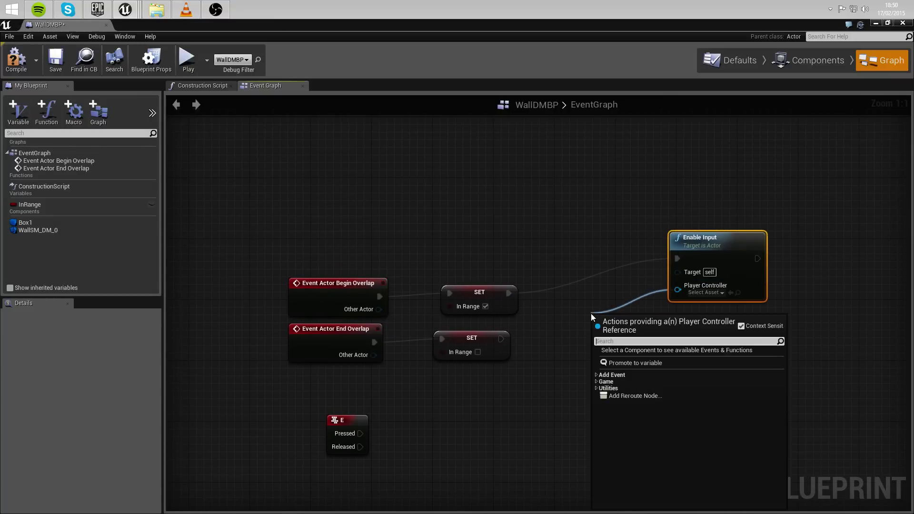
{"action": "type", "text": "get play"}
{"action": "key", "text": "Return"}
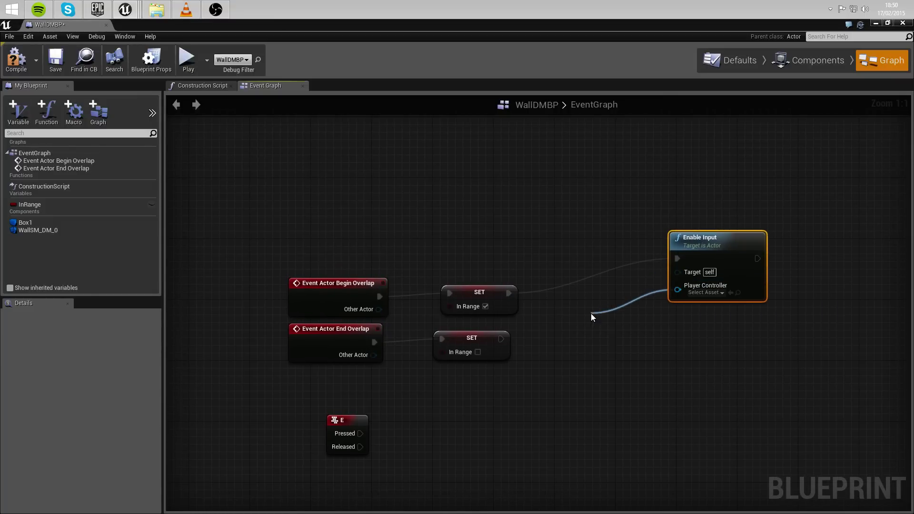
{"action": "left_click_drag", "start_coordinate": [636, 319], "coordinate": [583, 301]}
{"action": "right_click_drag", "start_coordinate": [541, 245], "coordinate": [534, 236]}
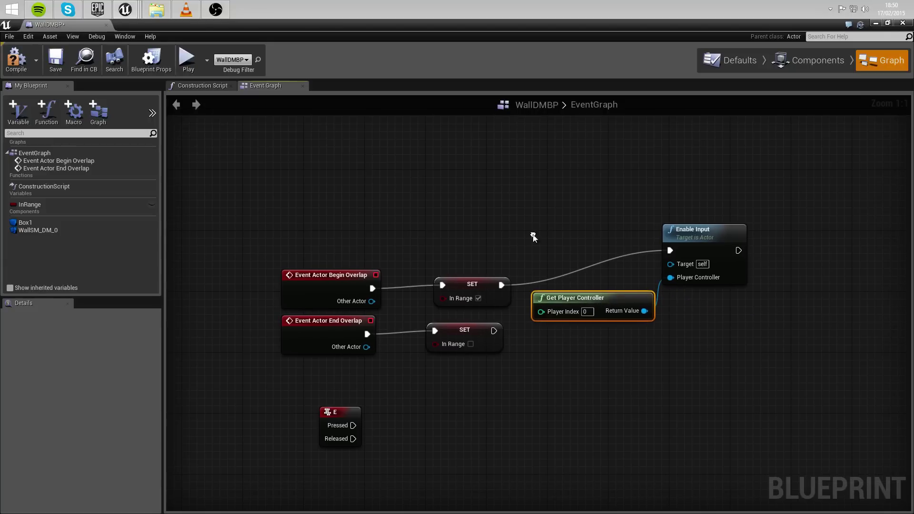
Move all the overlap event nodes together farther up, leaving space above the E key event
{"action": "left_click_drag", "start_coordinate": [269, 212], "coordinate": [731, 363]}
{"action": "left_click_drag", "start_coordinate": [312, 286], "coordinate": [305, 209]}
{"action": "left_click", "coordinate": [248, 301]}
{"action": "right_click_drag", "start_coordinate": [248, 300], "coordinate": [250, 227]}
Connect the E key's Pressed output to a new Branch node, use InRange as its condition and align it with the E event
{"action": "left_click_drag", "start_coordinate": [355, 351], "coordinate": [453, 371]}
{"action": "type", "text": "branch"}
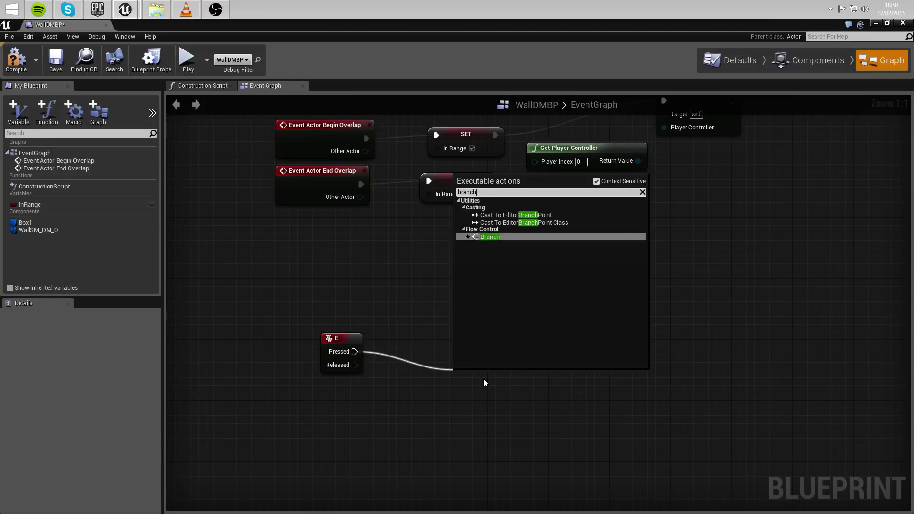
{"action": "key", "text": "Return"}
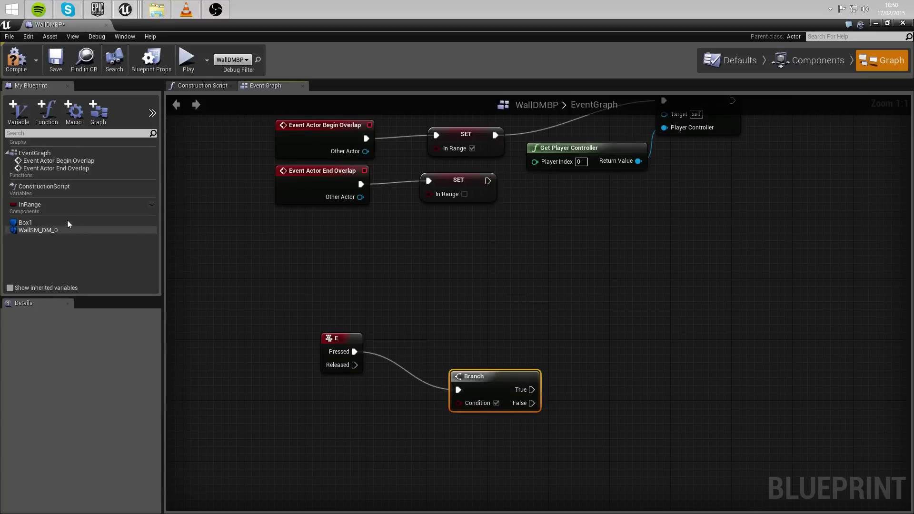
{"action": "left_click_drag", "start_coordinate": [46, 204], "coordinate": [434, 417], "text": "ctrl"}
{"action": "left_click_drag", "start_coordinate": [492, 375], "coordinate": [507, 368]}
{"action": "right_click_drag", "start_coordinate": [469, 296], "coordinate": [457, 353]}
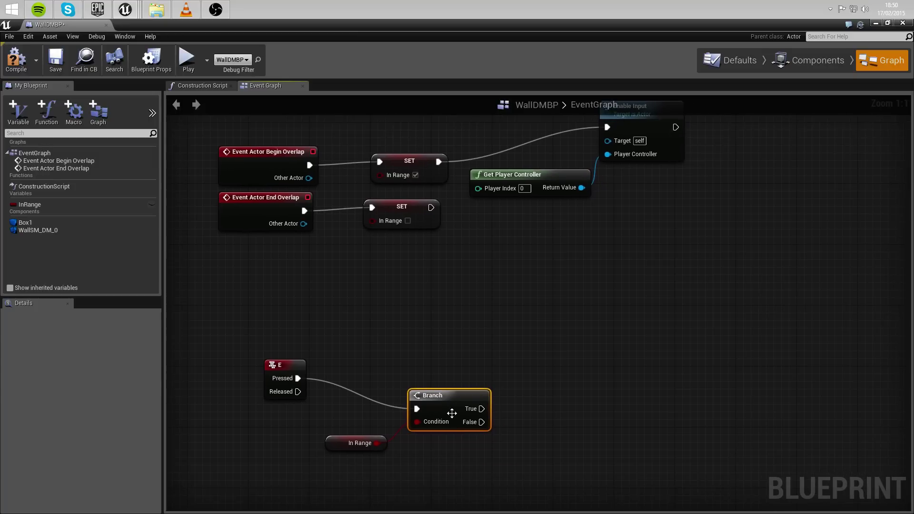
{"action": "left_click_drag", "start_coordinate": [456, 395], "coordinate": [449, 365]}
{"action": "right_click_drag", "start_coordinate": [483, 331], "coordinate": [397, 332]}
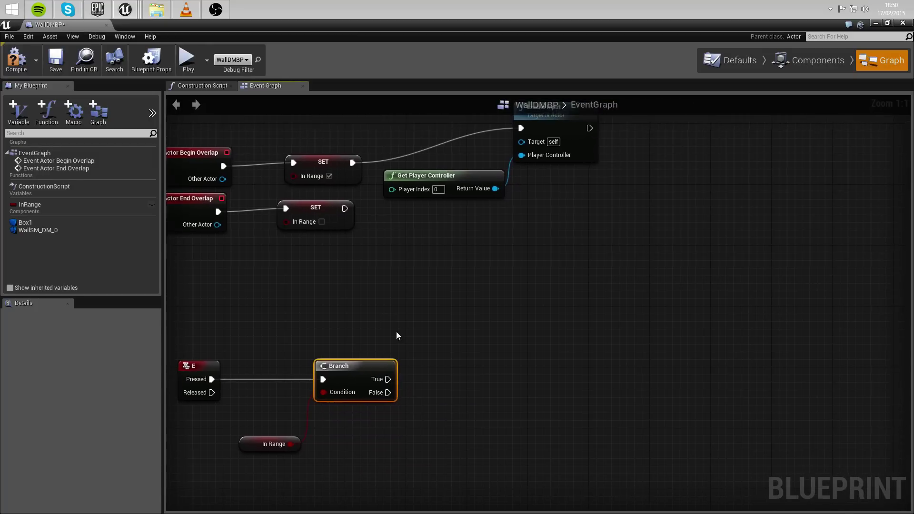
Add an Apply Radius Damage node for WallSM_DM_0 on the Branch's True output and place it clear of the Branch
{"action": "left_click", "coordinate": [35, 230]}
{"action": "left_click_drag", "start_coordinate": [386, 379], "coordinate": [497, 382]}
{"action": "type", "text": "da,"}
{"action": "key", "text": "BackSpace"}
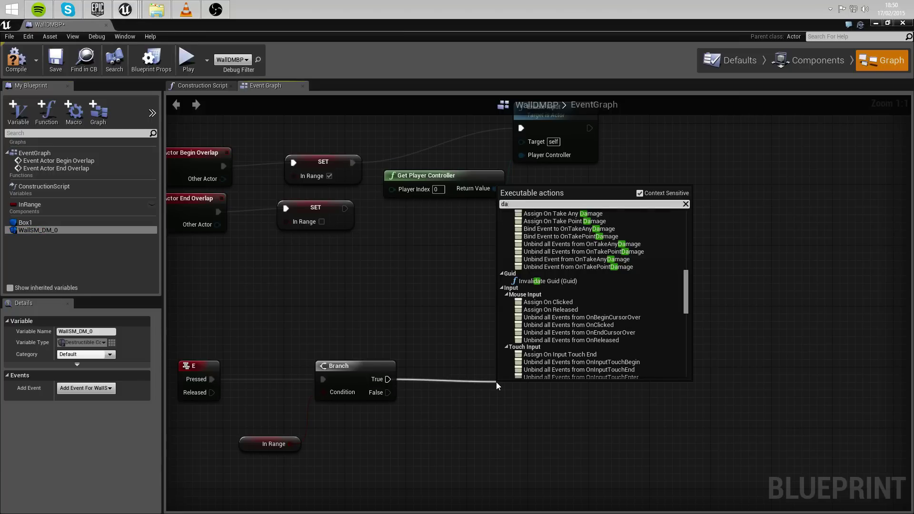
{"action": "type", "text": "ma"}
{"action": "left_click", "coordinate": [596, 230]}
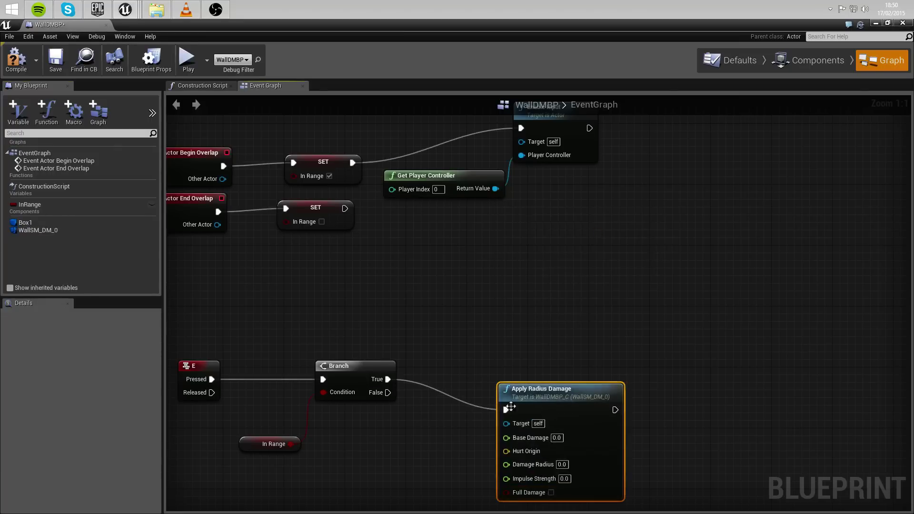
{"action": "left_click_drag", "start_coordinate": [584, 389], "coordinate": [630, 335]}
Set Base Damage, Damage Radius and Impulse Strength to 1 on the Apply Radius Damage node
{"action": "type", "text": "1"}
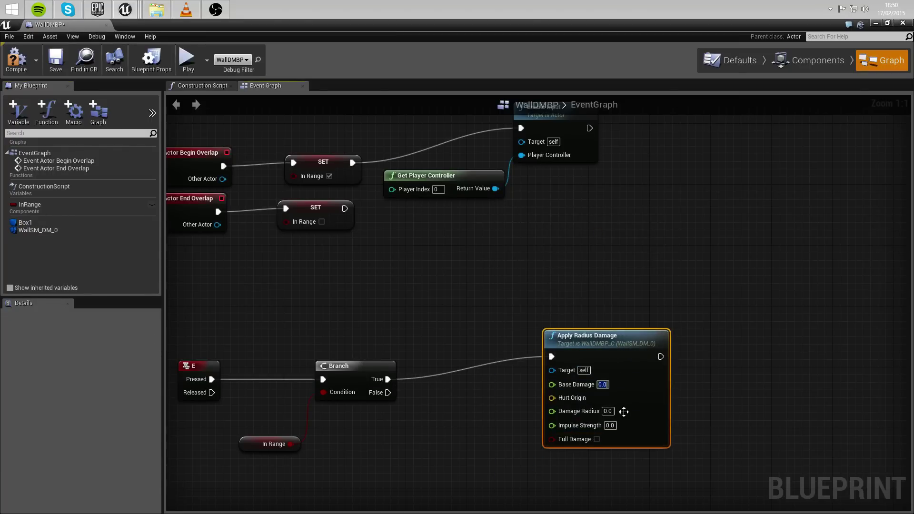
{"action": "left_click", "coordinate": [609, 412]}
{"action": "type", "text": "1"}
{"action": "left_click", "coordinate": [611, 426]}
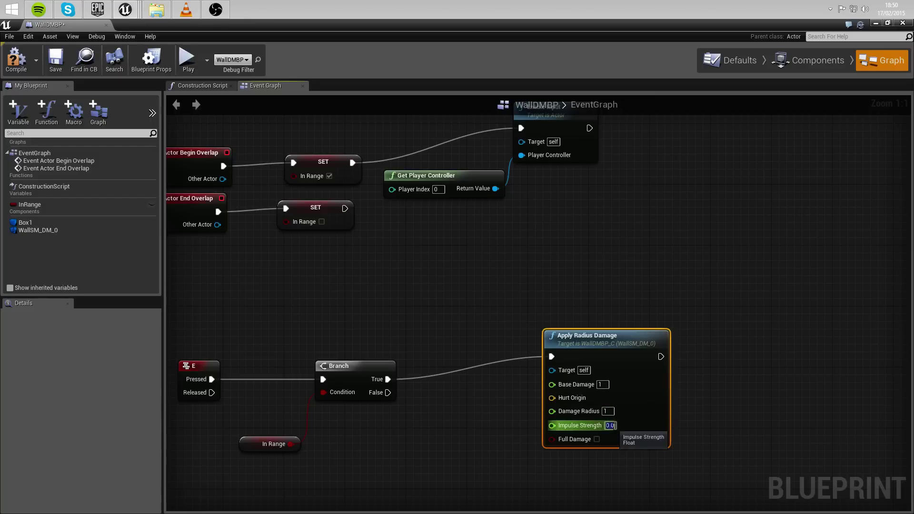
{"action": "type", "text": "1"}
Feed a Get Actor Location node into Apply Radius Damage's Hurt Origin, place it beside the node and compile the blueprint
{"action": "right_click_drag", "start_coordinate": [454, 421], "coordinate": [513, 393]}
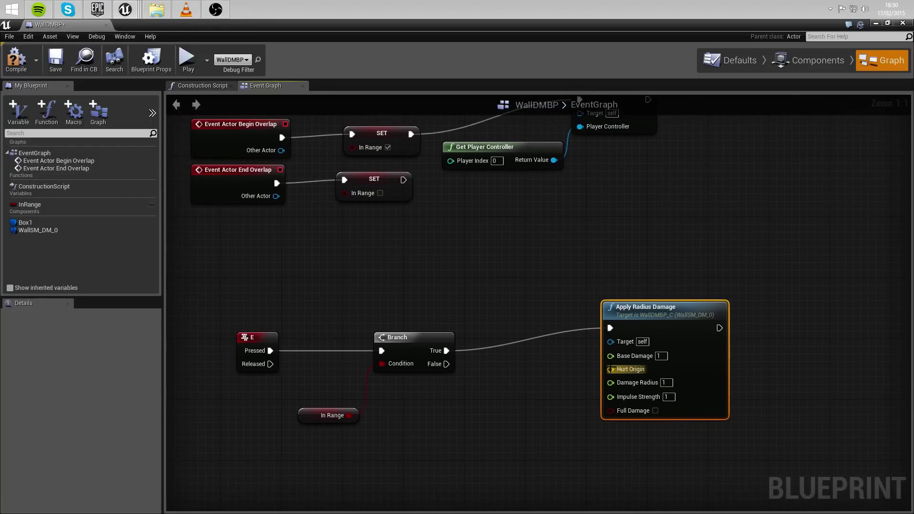
{"action": "left_click_drag", "start_coordinate": [610, 370], "coordinate": [522, 401]}
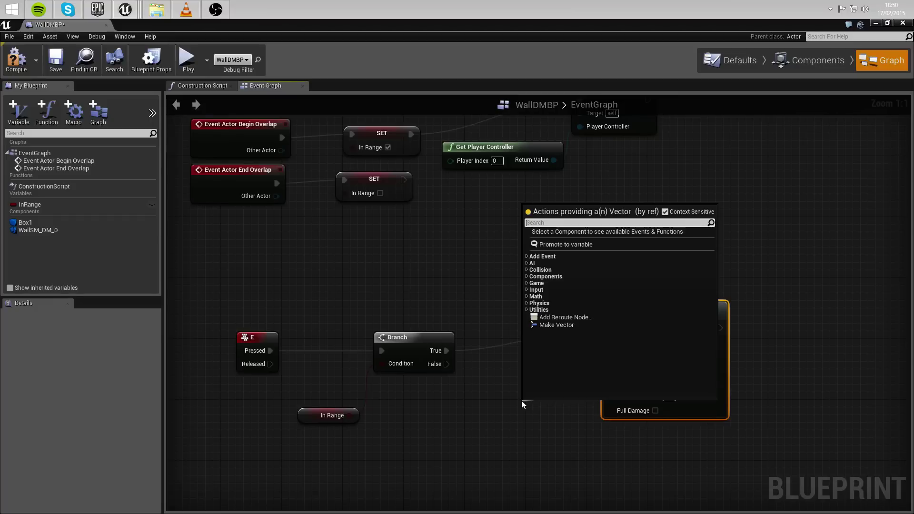
{"action": "type", "text": "get"}
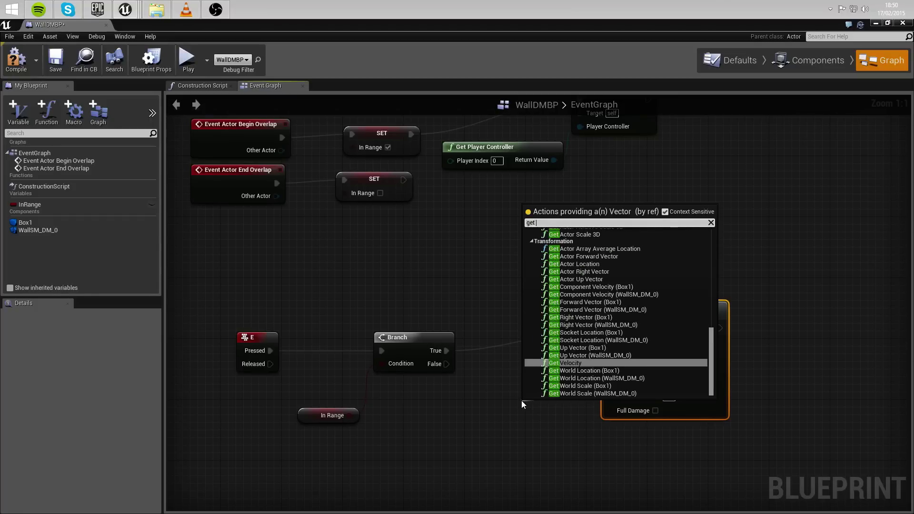
{"action": "type", "text": " actor loc"}
{"action": "key", "text": "Return"}
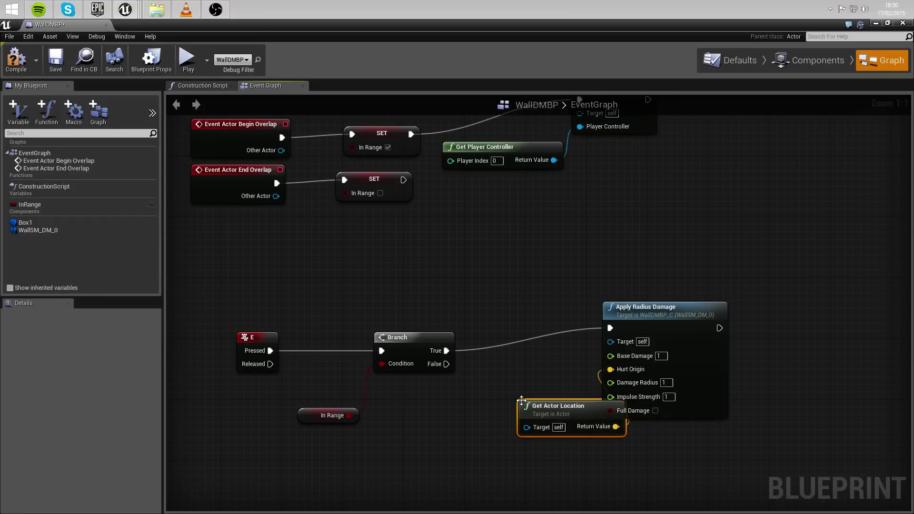
{"action": "left_click_drag", "start_coordinate": [559, 406], "coordinate": [497, 395]}
{"action": "scroll", "coordinate": [424, 314], "scroll_direction": "down", "scroll_amount": 1}
{"action": "right_click_drag", "start_coordinate": [253, 261], "coordinate": [310, 284]}
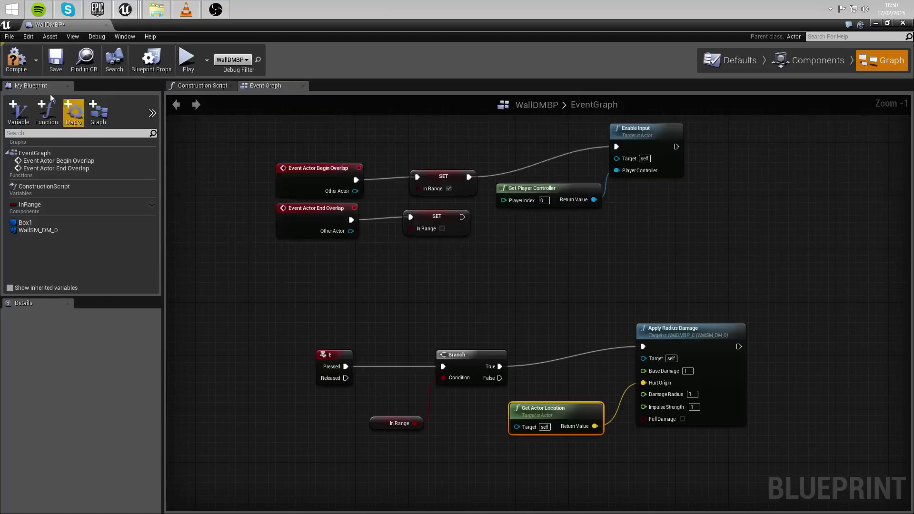
{"action": "left_click", "coordinate": [14, 69]}
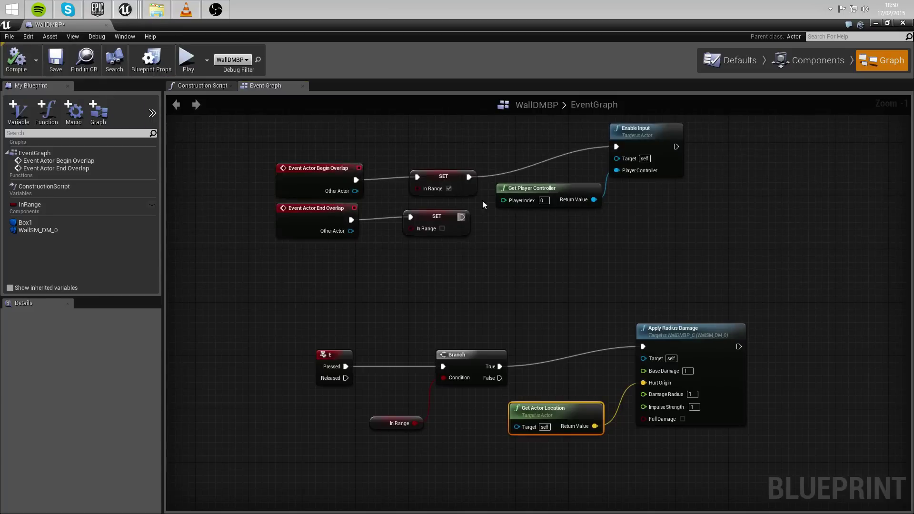
Switch back to the level editor and play-test the level, ending the session after a look around
{"action": "left_click", "coordinate": [878, 24]}
{"action": "right_click_drag", "start_coordinate": [521, 216], "coordinate": [375, 108]}
{"action": "left_click", "coordinate": [435, 59]}
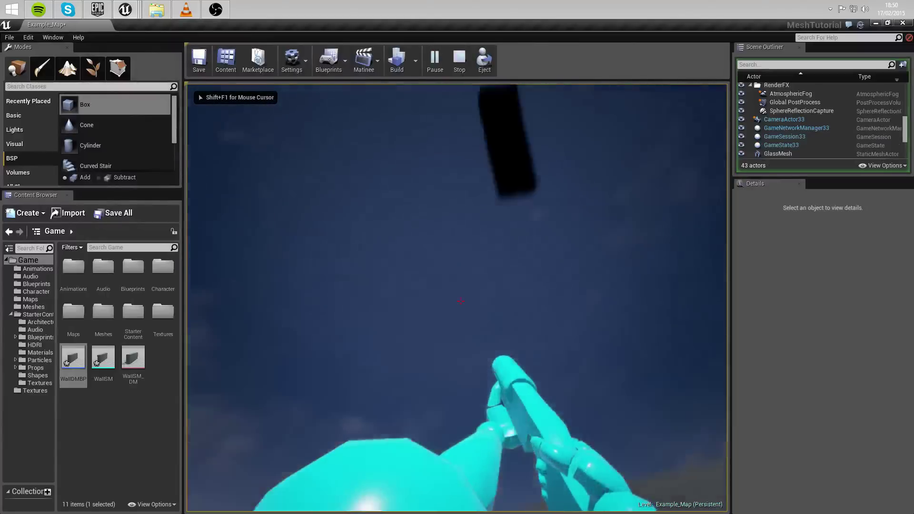
{"action": "key", "text": "Escape"}
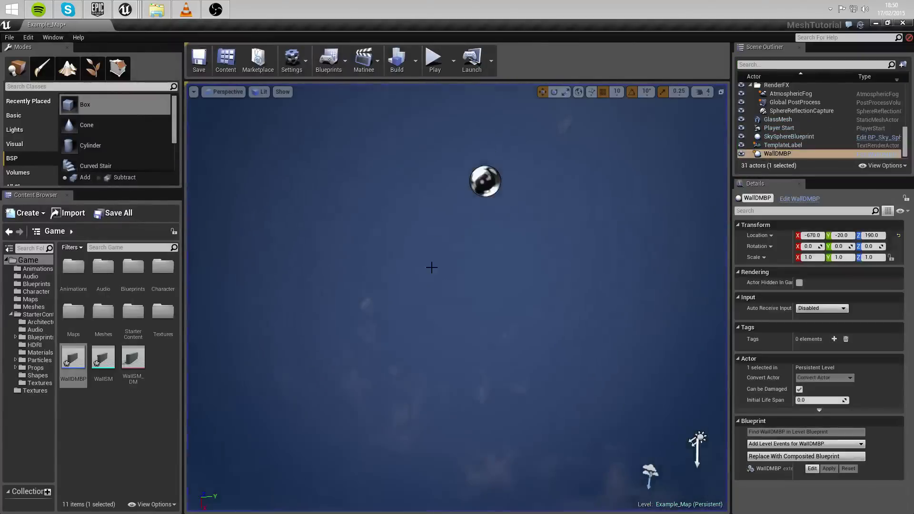
Lower the WallDMBP actor to Z 170 and slide the adjoining Wall5 and Wall6 brushes along Y to fit beside it
{"action": "key", "text": "f"}
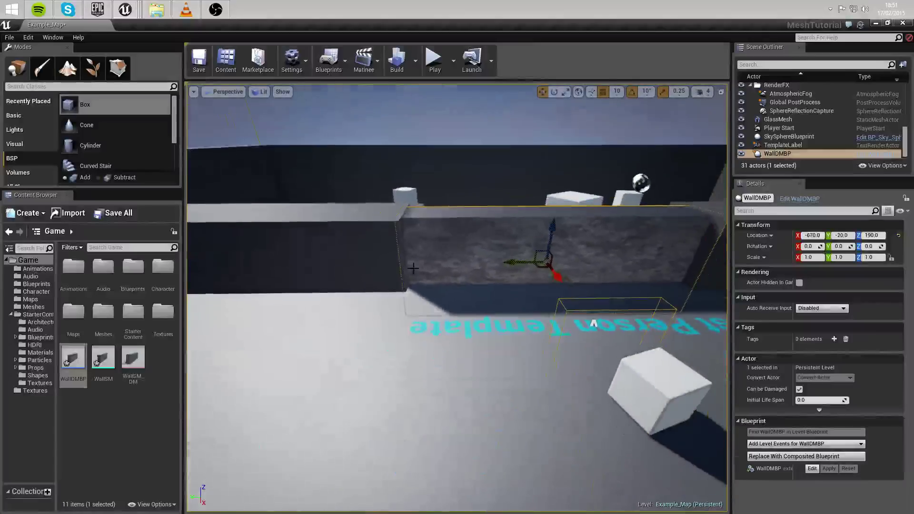
{"action": "mouse_move", "coordinate": [553, 237]}
{"action": "left_mouse_down"}
{"action": "mouse_move", "coordinate": [553, 210]}
{"action": "mouse_move", "coordinate": [553, 240]}
{"action": "left_mouse_up"}
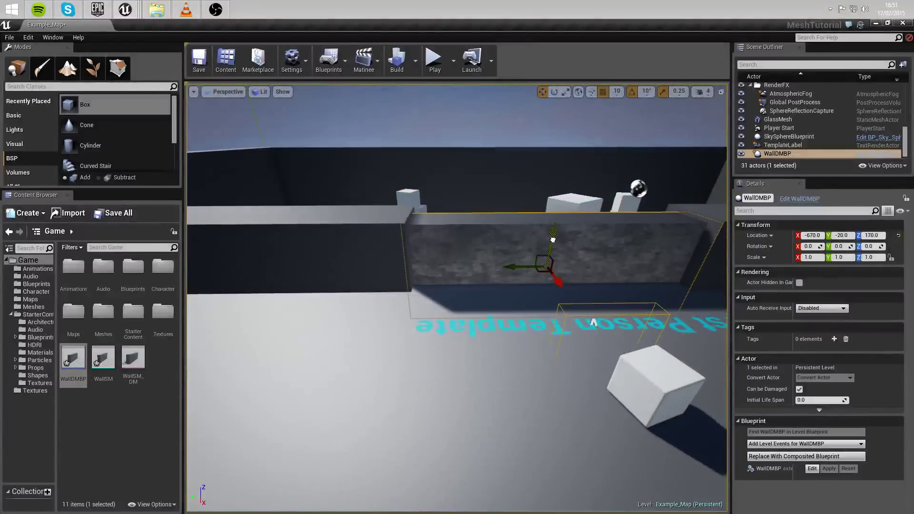
{"action": "left_click", "coordinate": [390, 247]}
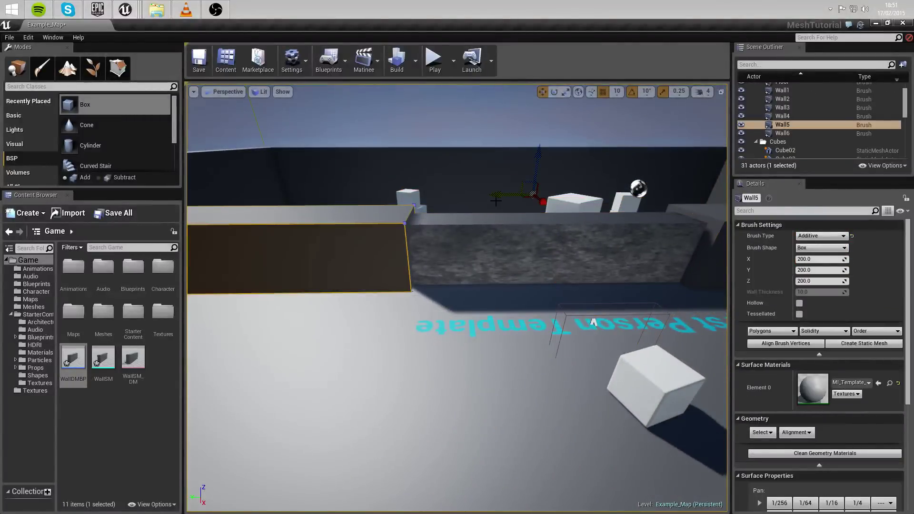
{"action": "left_click_drag", "start_coordinate": [488, 195], "coordinate": [488, 195]}
{"action": "right_click_drag", "start_coordinate": [489, 197], "coordinate": [541, 202]}
{"action": "left_click", "coordinate": [585, 205]}
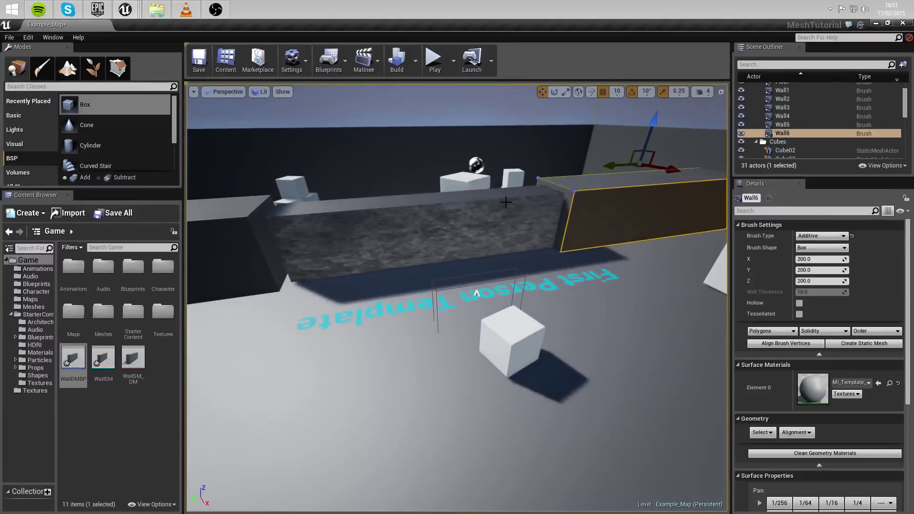
{"action": "left_click_drag", "start_coordinate": [617, 165], "coordinate": [634, 164]}
Raise the WallDMBP actor to Z 380 in the level
{"action": "left_click", "coordinate": [493, 228]}
{"action": "left_click_drag", "start_coordinate": [470, 212], "coordinate": [469, 183]}
{"action": "left_click_drag", "start_coordinate": [444, 245], "coordinate": [498, 82]}
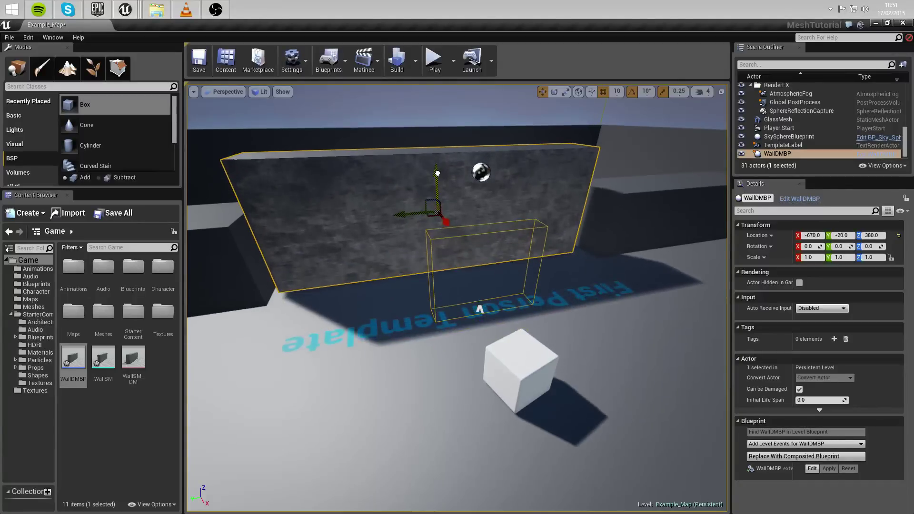
In the WallDMBP blueprint's components, scale Box1 to about 9.31 in Y and 13.10 in Z, and compile
{"action": "double_click", "coordinate": [72, 366]}
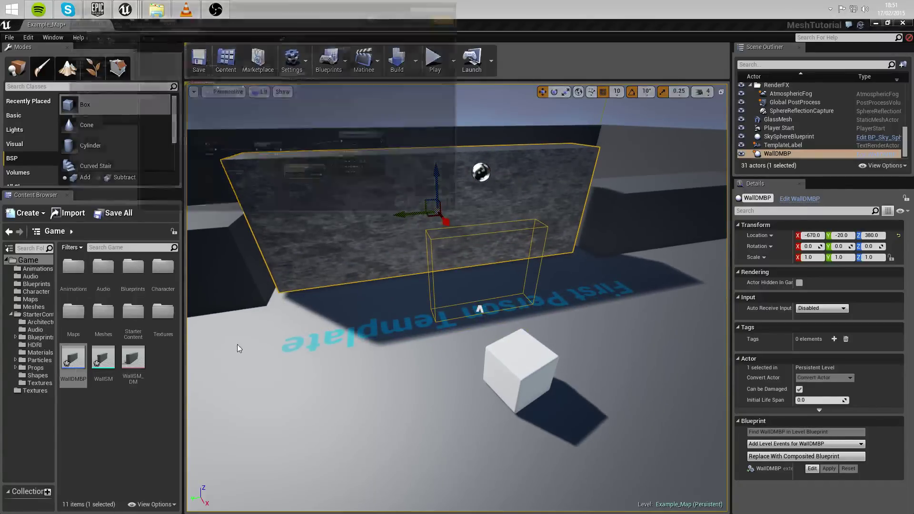
{"action": "left_click", "coordinate": [809, 61]}
{"action": "right_click_drag", "start_coordinate": [537, 314], "coordinate": [612, 300]}
{"action": "left_click", "coordinate": [548, 315]}
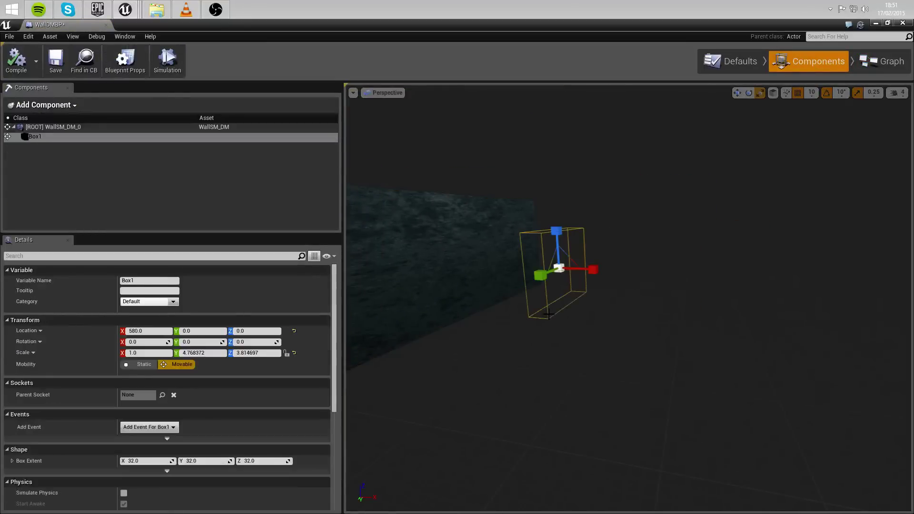
{"action": "left_click_drag", "start_coordinate": [559, 234], "coordinate": [556, 179]}
{"action": "left_click_drag", "start_coordinate": [544, 278], "coordinate": [510, 289]}
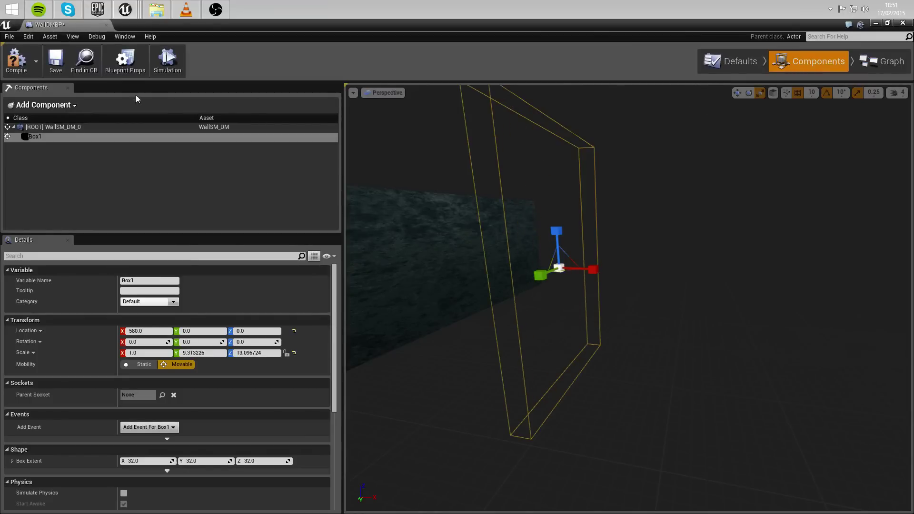
{"action": "left_click", "coordinate": [18, 61]}
{"action": "scroll", "coordinate": [254, 399], "scroll_direction": "down", "scroll_amount": 2}
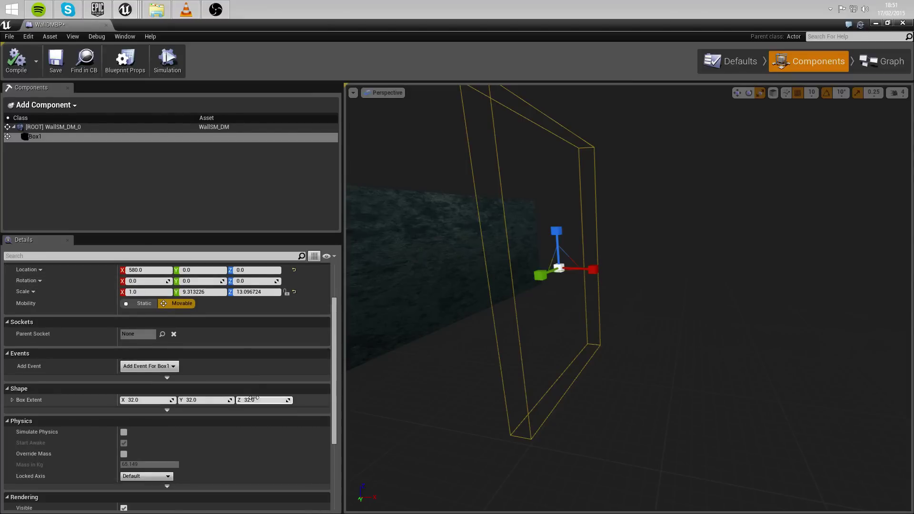
{"action": "scroll", "coordinate": [181, 442], "scroll_direction": "down", "scroll_amount": 2}
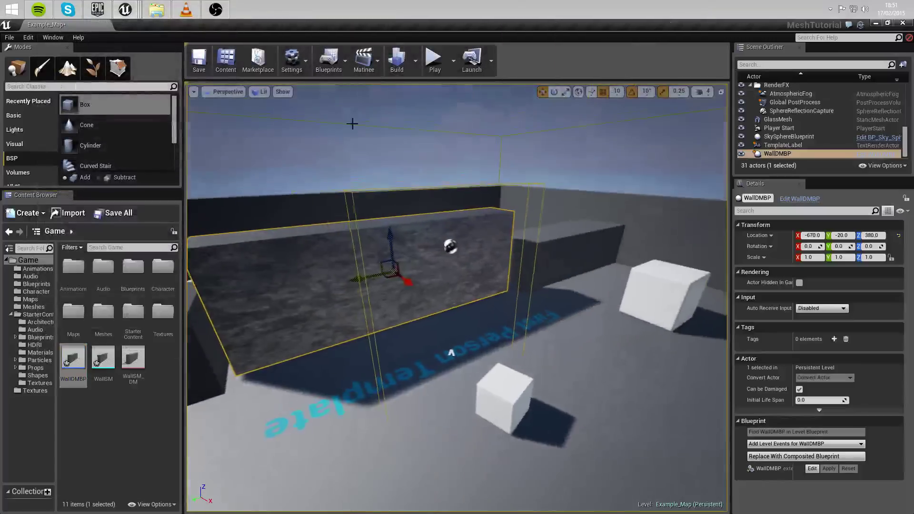
Play-test the level, break the destructible wall from inside its trigger box, look over the rubble, and end the session
{"action": "left_click", "coordinate": [434, 58]}
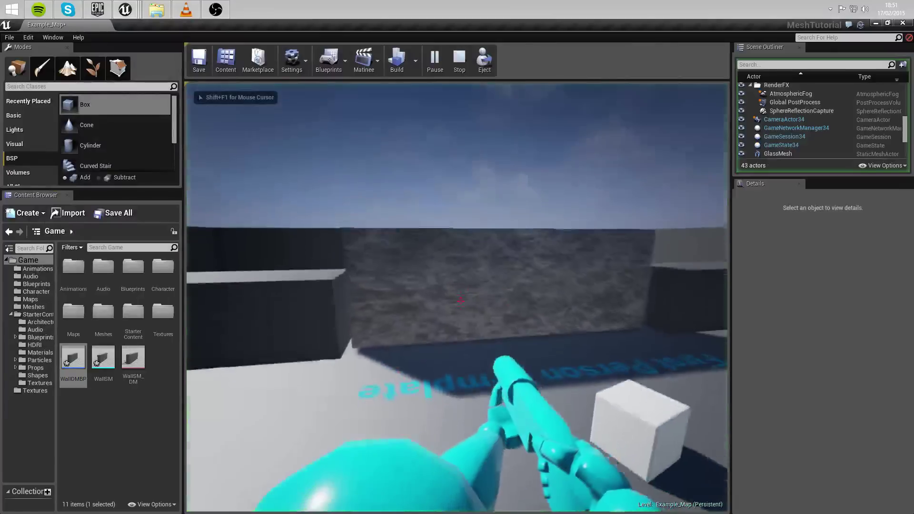
{"action": "key", "text": "w"}
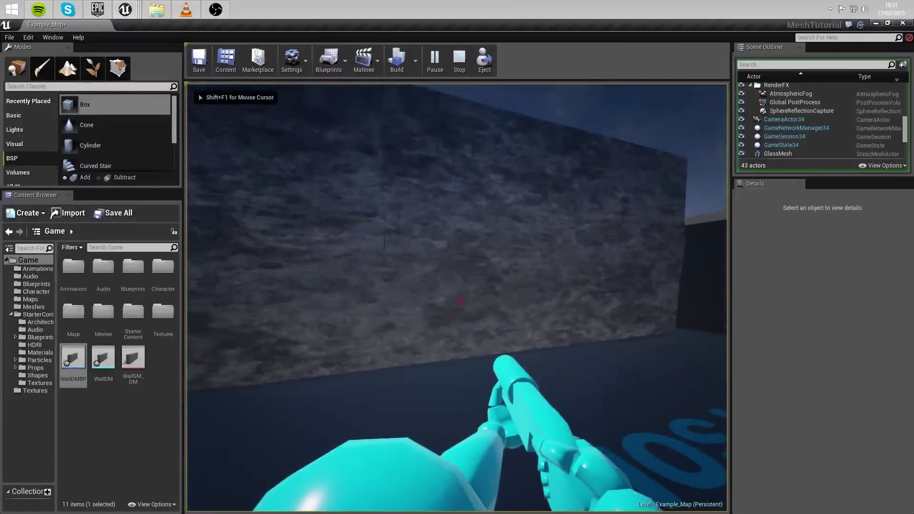
{"action": "left_click", "coordinate": [460, 301]}
{"action": "key", "text": "s"}
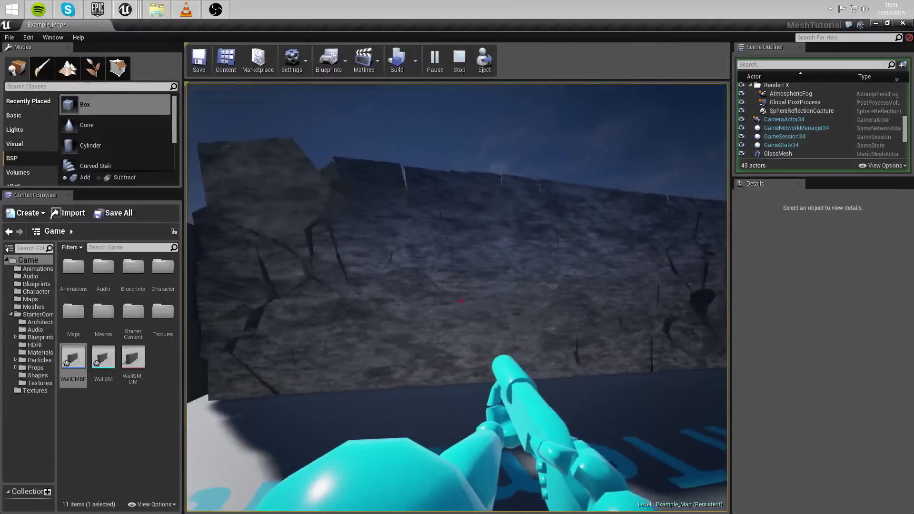
{"action": "key", "text": "s"}
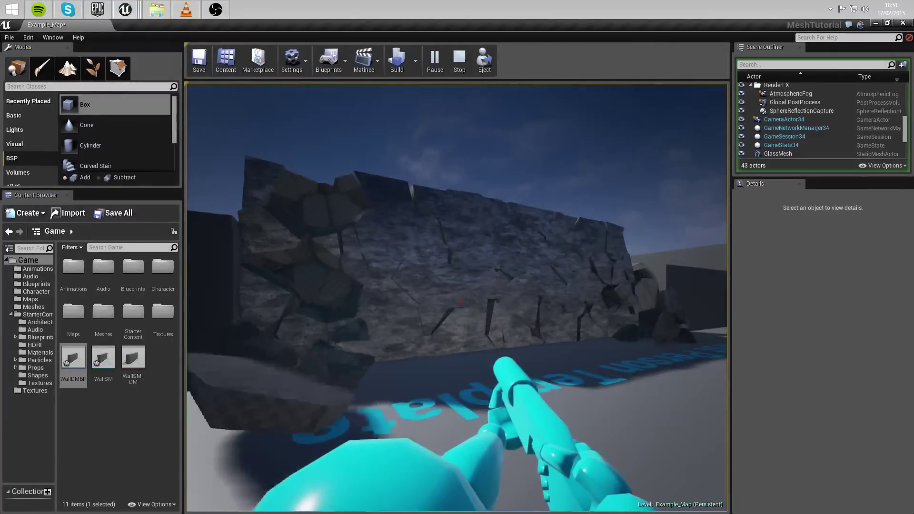
{"action": "key", "text": "w"}
{"action": "key", "text": "w"}
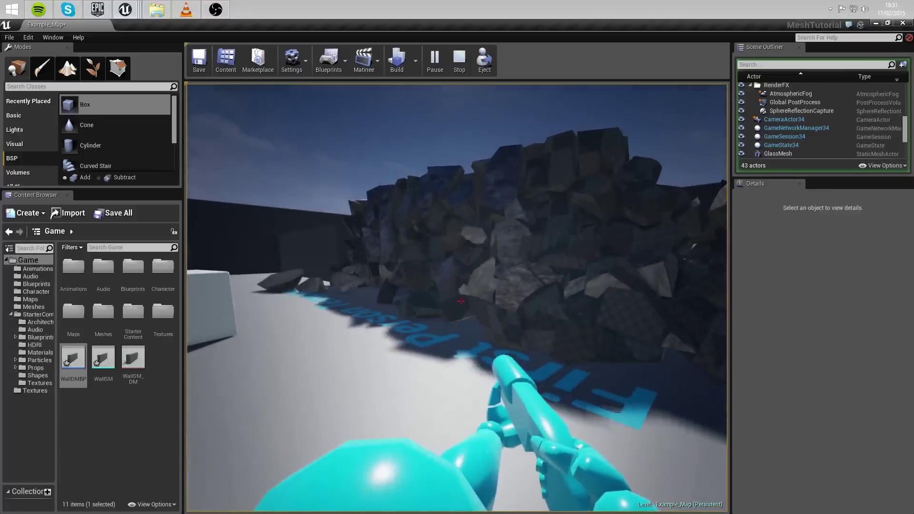
{"action": "key", "text": "Escape"}
{"action": "right_click_drag", "start_coordinate": [393, 283], "coordinate": [355, 284]}
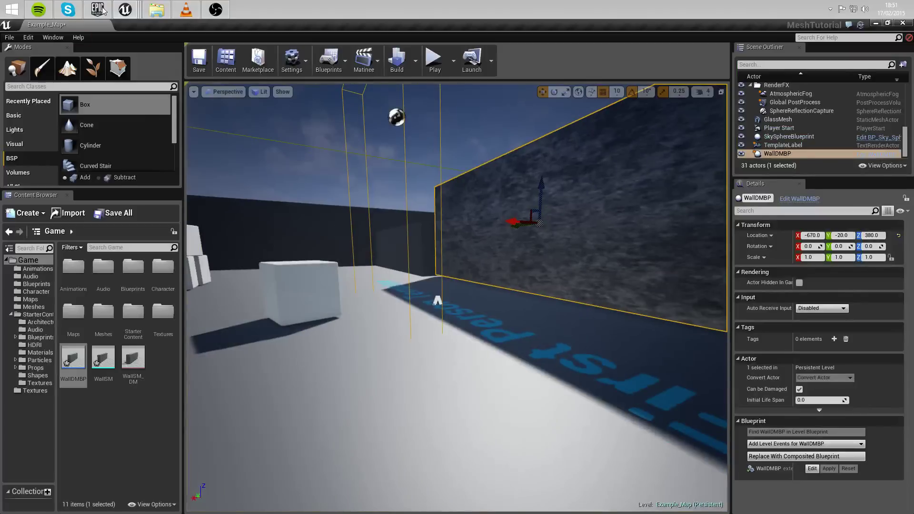
Bring up the WallDMBP event graph and shrink its window so that the level viewport shows beside it
{"action": "mouse_move", "coordinate": [126, 9]}
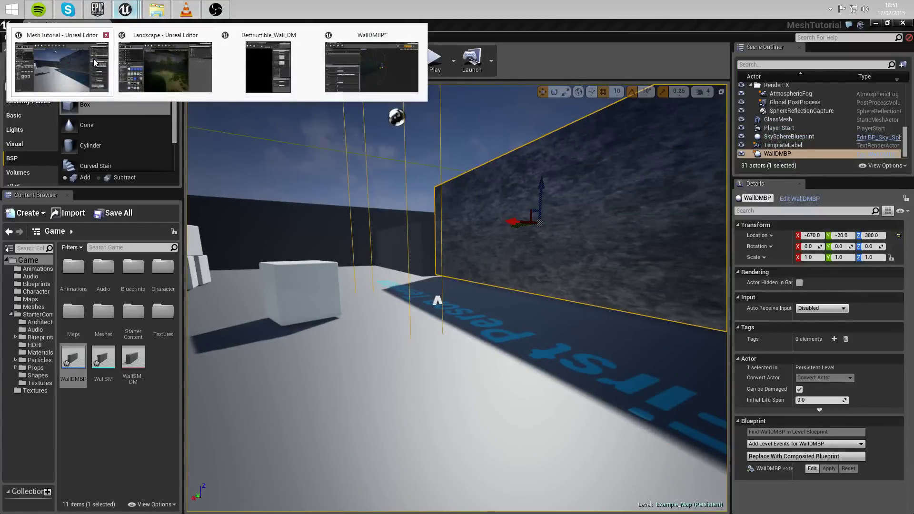
{"action": "left_click", "coordinate": [383, 72]}
{"action": "left_click", "coordinate": [869, 62]}
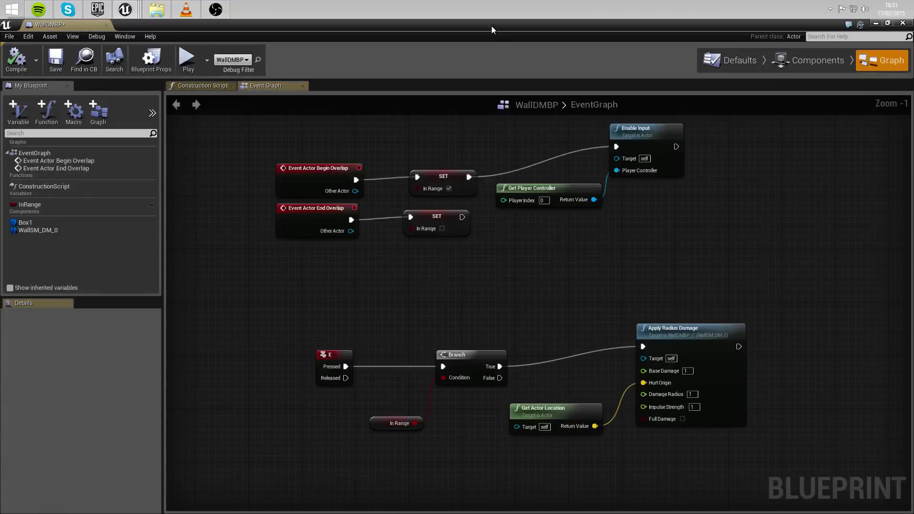
{"action": "left_click_drag", "start_coordinate": [491, 26], "coordinate": [503, 58]}
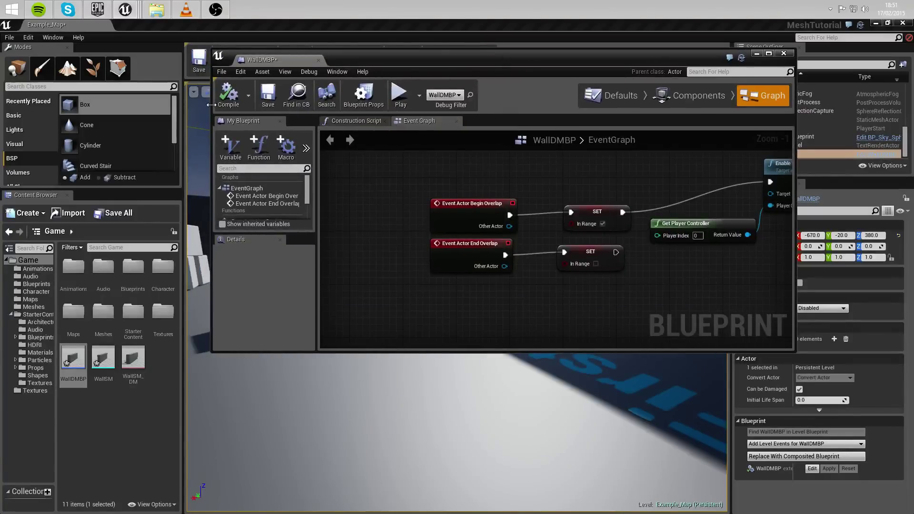
{"action": "left_click_drag", "start_coordinate": [211, 105], "coordinate": [366, 105]}
{"action": "scroll", "coordinate": [550, 225], "scroll_direction": "down", "scroll_amount": 2}
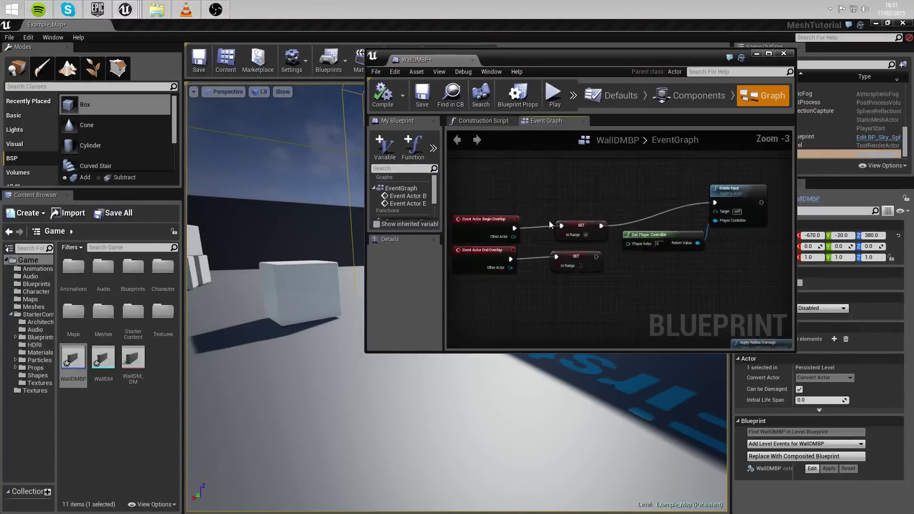
{"action": "scroll", "coordinate": [569, 248], "scroll_direction": "down", "scroll_amount": 3}
{"action": "scroll", "coordinate": [596, 277], "scroll_direction": "up", "scroll_amount": 2}
Move the E event, Branch and Apply Radius Damage nodes up beneath the overlap events, and shift the blueprint window aside
{"action": "left_click_drag", "start_coordinate": [542, 289], "coordinate": [691, 286]}
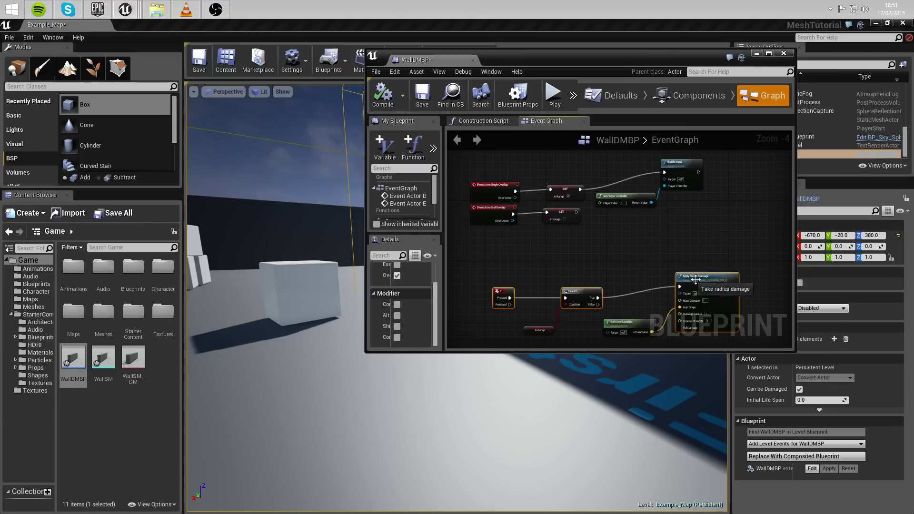
{"action": "left_click_drag", "start_coordinate": [460, 262], "coordinate": [697, 339]}
{"action": "mouse_move", "coordinate": [698, 339]}
{"action": "right_mouse_down"}
{"action": "mouse_move", "coordinate": [715, 193]}
{"action": "mouse_move", "coordinate": [684, 341]}
{"action": "right_mouse_up"}
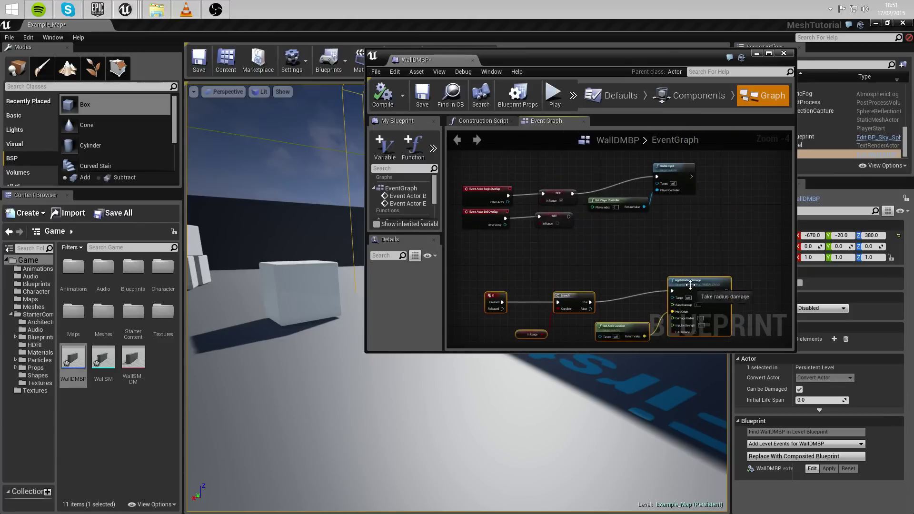
{"action": "left_click_drag", "start_coordinate": [690, 285], "coordinate": [664, 232]}
{"action": "left_click_drag", "start_coordinate": [577, 60], "coordinate": [696, 64]}
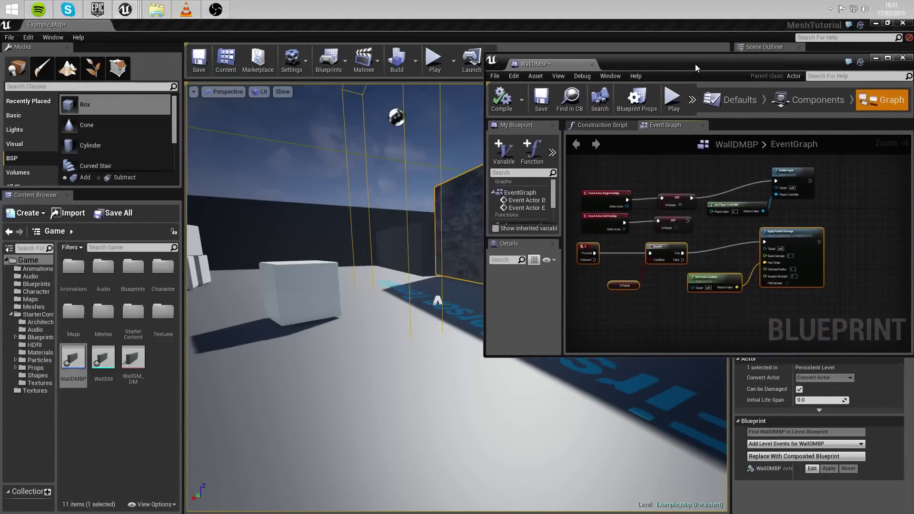
Start a play session from the blueprint and walk in and out of the wall's trigger box to watch the overlap events execute
{"action": "left_click", "coordinate": [674, 97]}
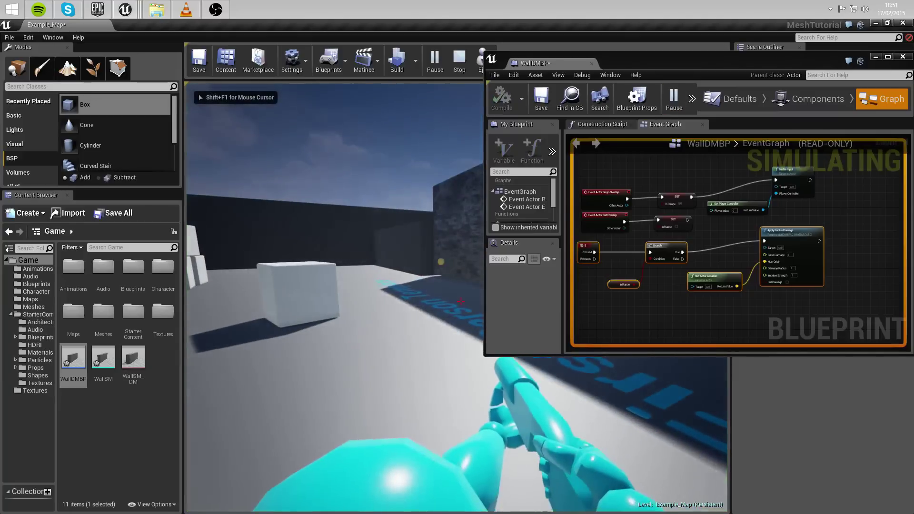
{"action": "key", "text": "s"}
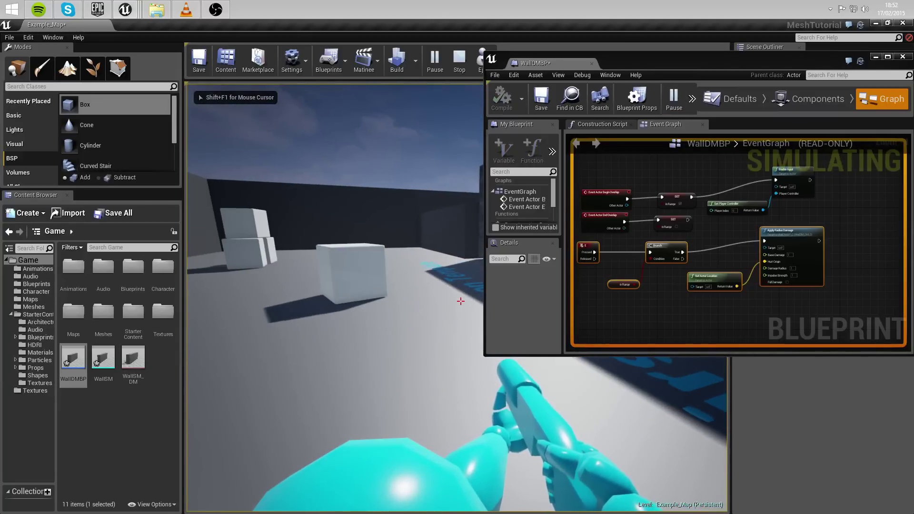
{"action": "key", "text": "w"}
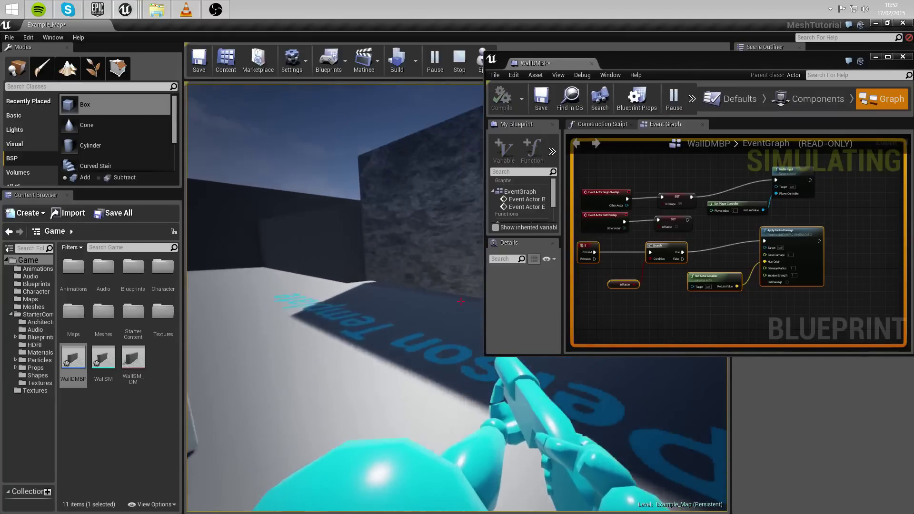
{"action": "key", "text": "w"}
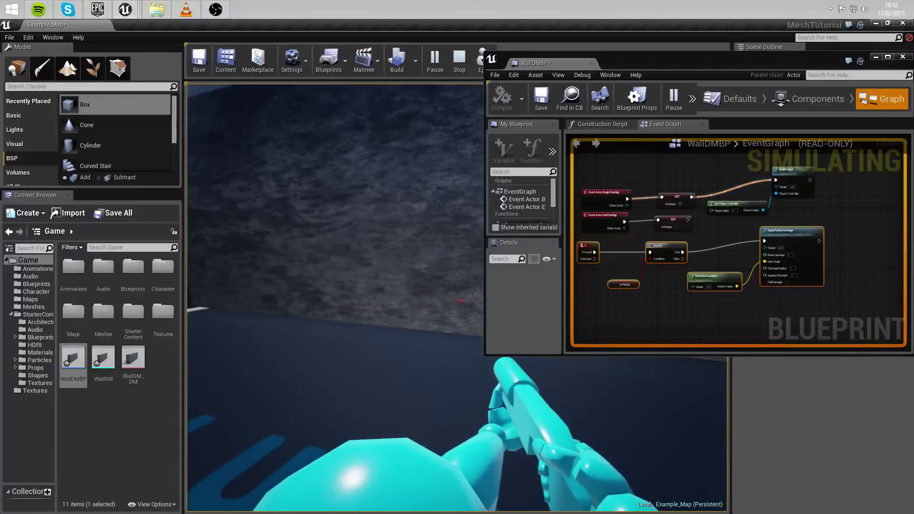
{"action": "key", "text": "s"}
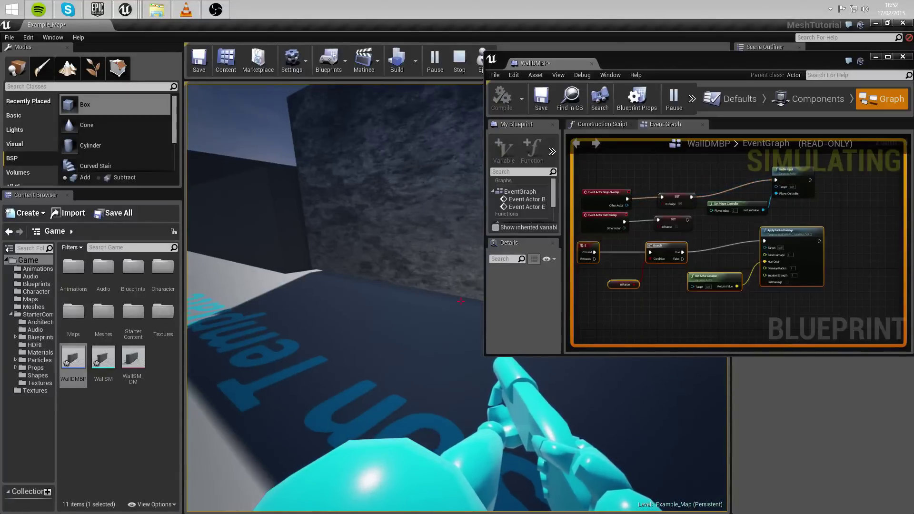
Back away from the wall and use E outside the trigger box to watch the Branch execution in the graph
{"action": "left_click", "coordinate": [359, 261]}
{"action": "key", "text": "s"}
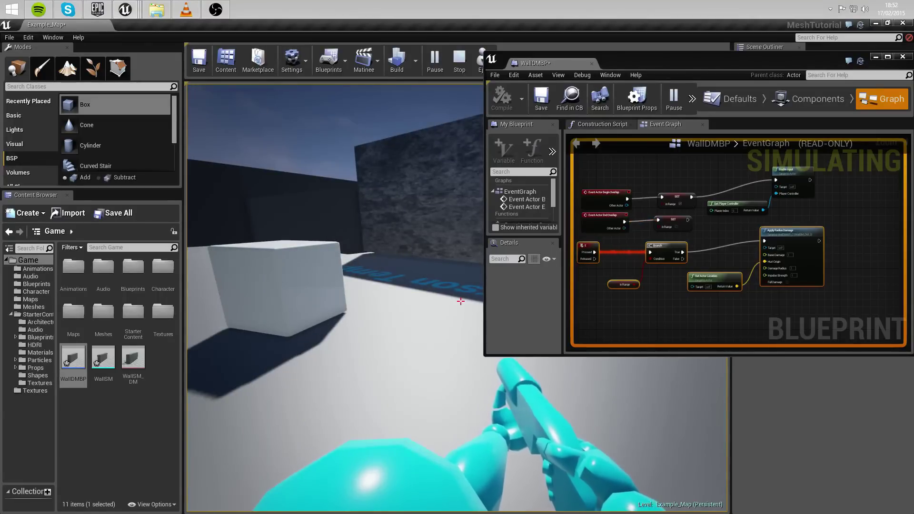
{"action": "key", "text": "w"}
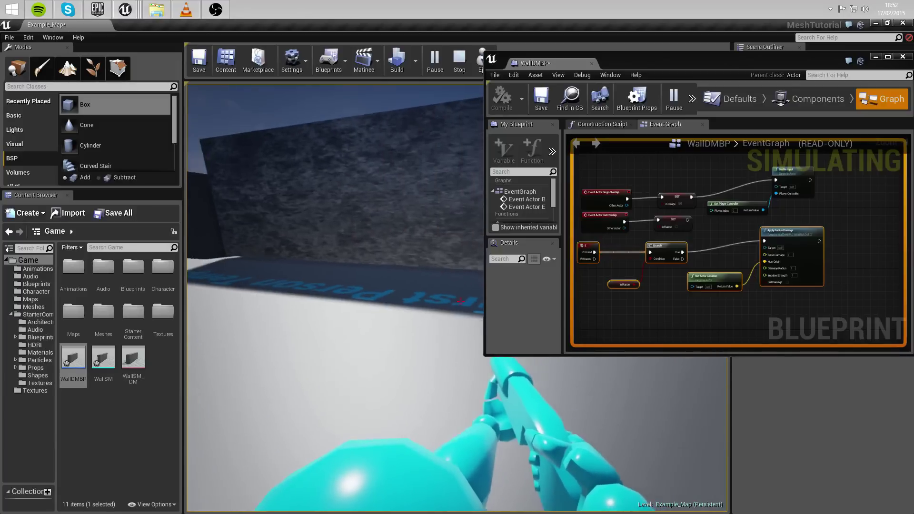
{"action": "key", "text": "e"}
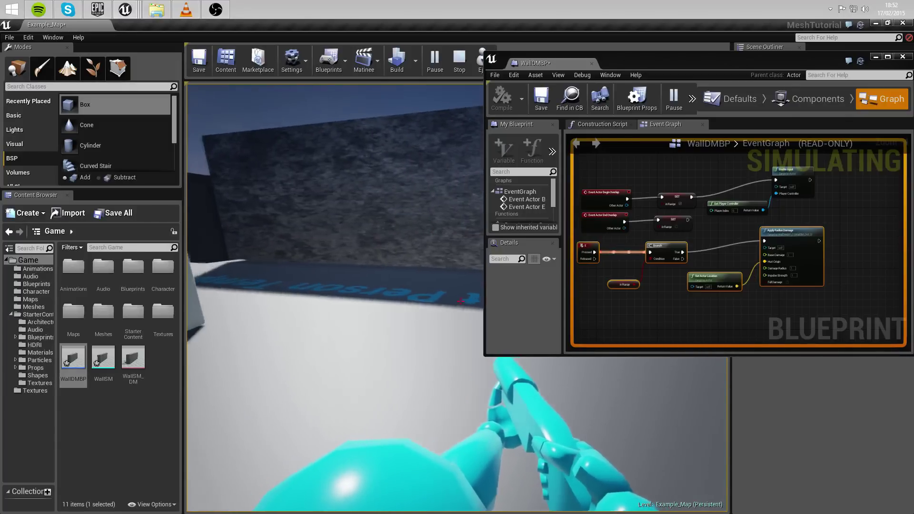
Walk into the trigger box, use E to apply radius damage to the wall, and back away
{"action": "key", "text": "w"}
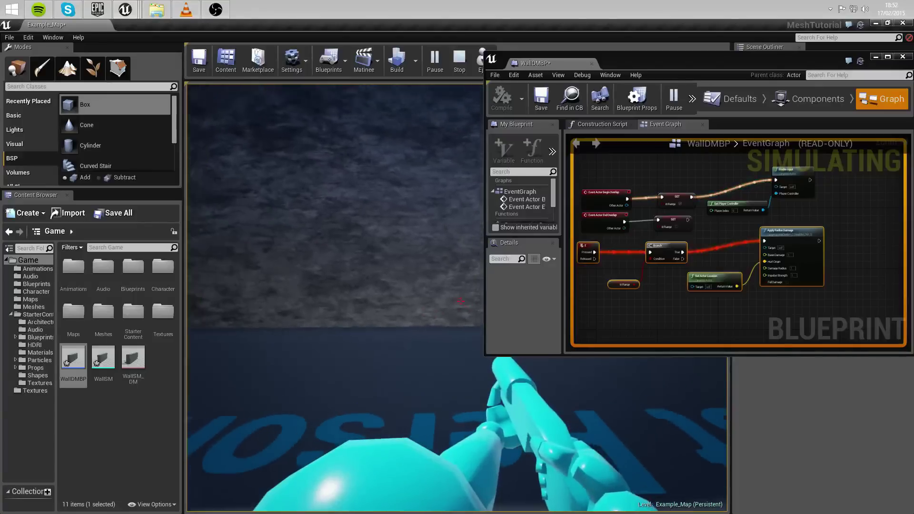
{"action": "key", "text": "e"}
{"action": "key", "text": "e"}
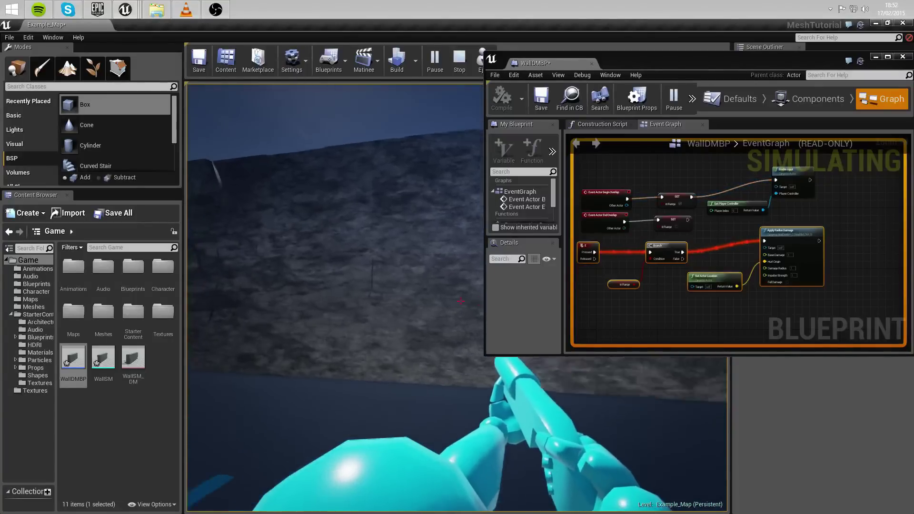
{"action": "key", "text": "s"}
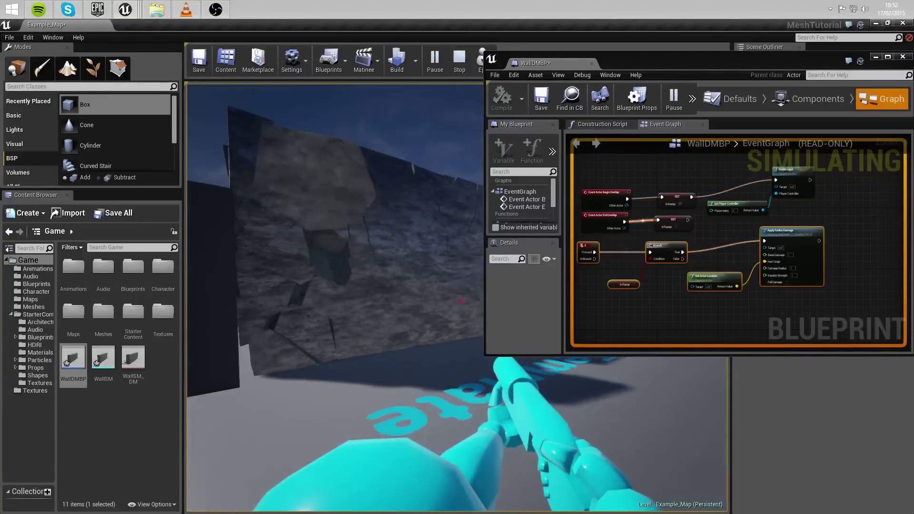
Release the cursor from the running game and minimize the WallDMBP blueprint window to view the collapsing wall
{"action": "key", "text": "shift+F1"}
{"action": "left_click", "coordinate": [398, 195]}
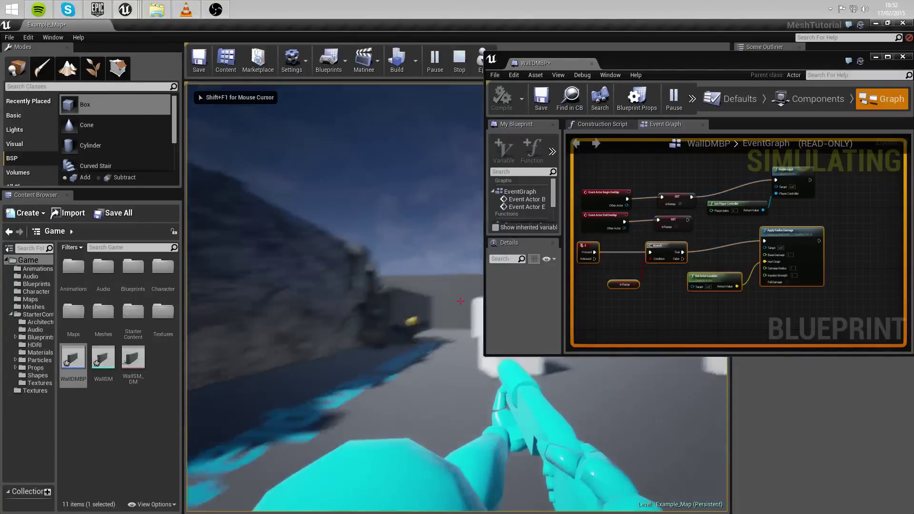
{"action": "key", "text": "shift+F1"}
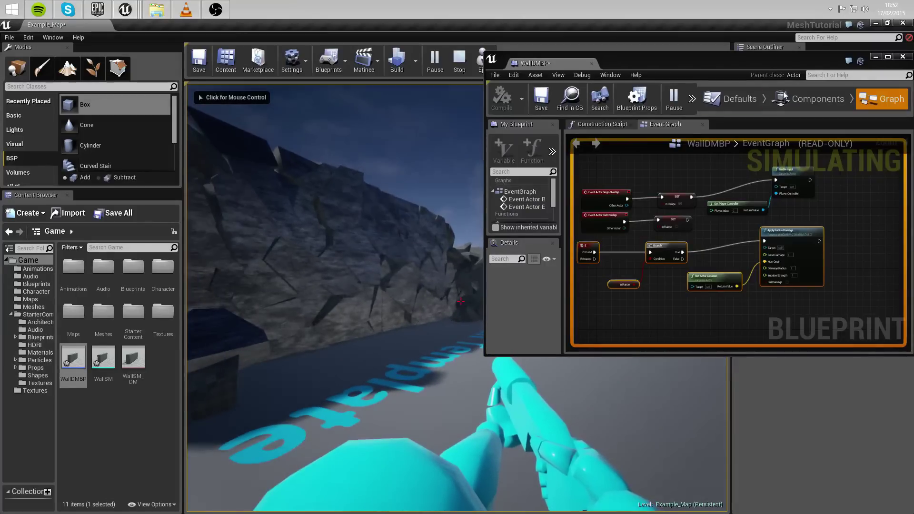
{"action": "left_click", "coordinate": [876, 57]}
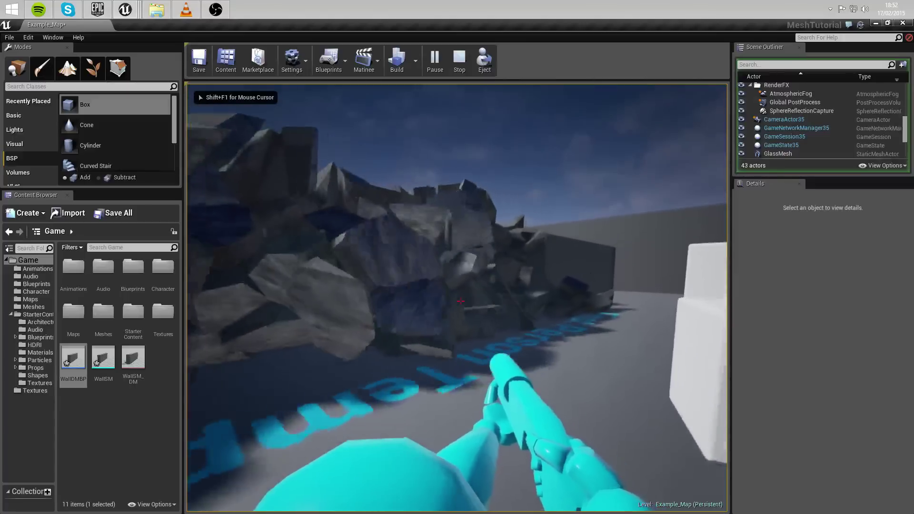